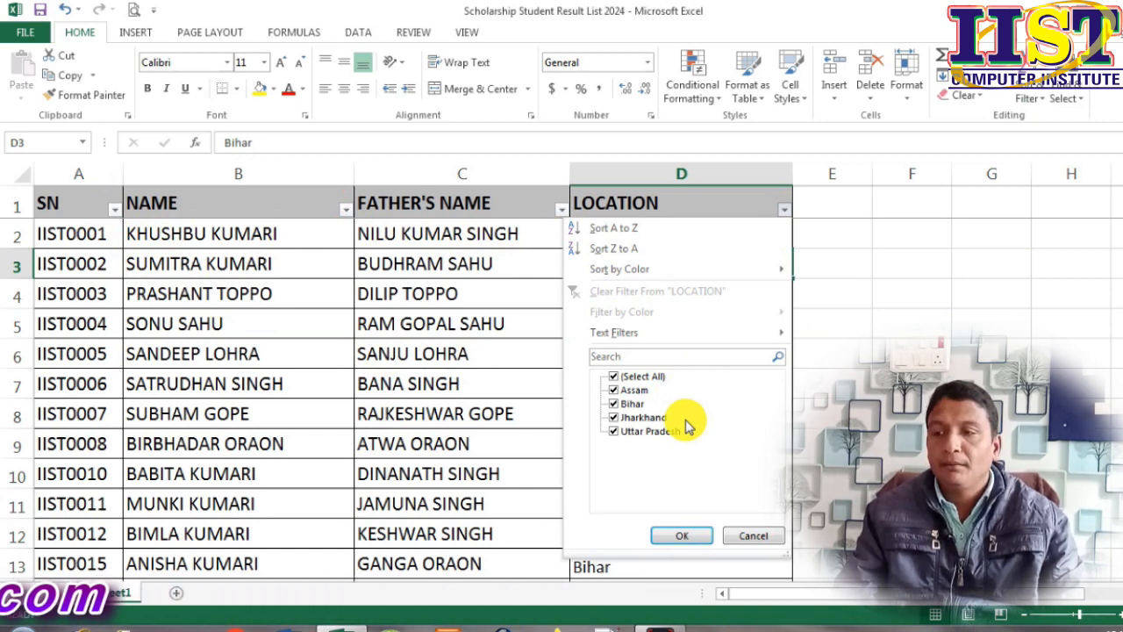
Step: Filter the LOCATION column to Jharkhand only and look through the matching student rows
{"action": "left_click", "coordinate": [612, 419]}
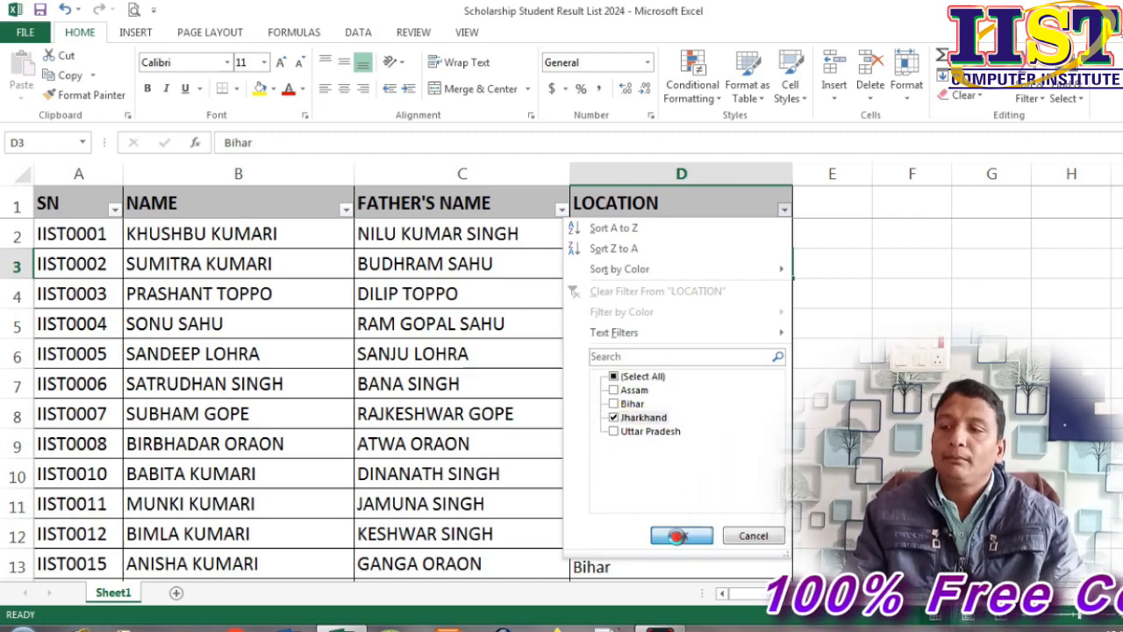
{"action": "left_click", "coordinate": [677, 535]}
{"action": "scroll", "coordinate": [740, 518], "scroll_direction": "down", "scroll_amount": 2}
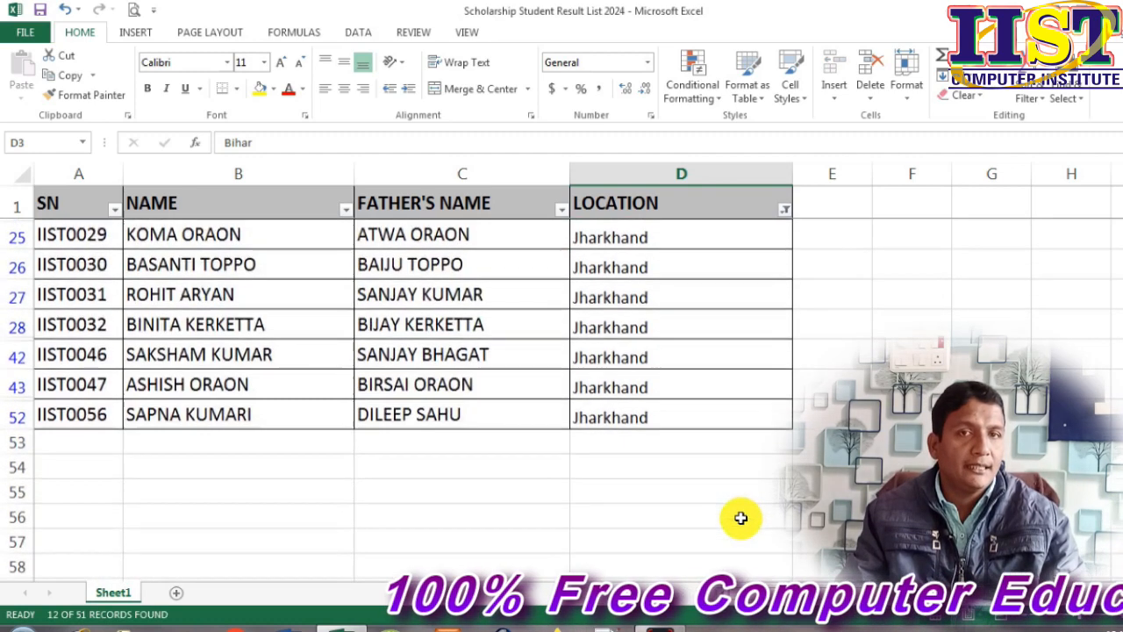
{"action": "scroll", "coordinate": [738, 515], "scroll_direction": "up", "scroll_amount": 1}
{"action": "scroll", "coordinate": [738, 515], "scroll_direction": "up", "scroll_amount": 1}
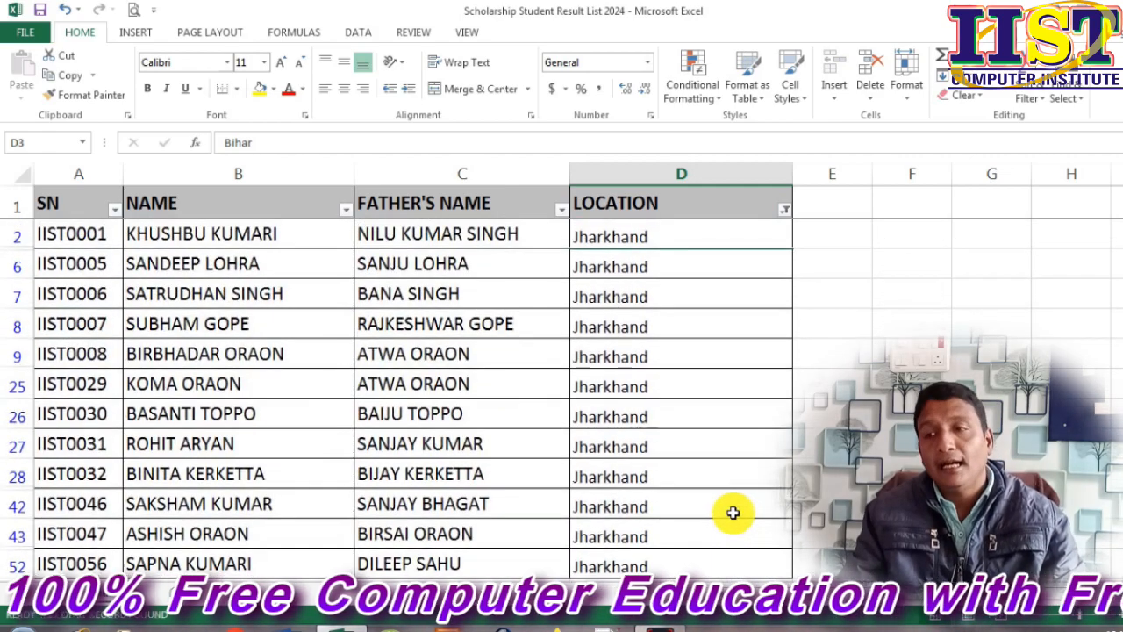
Step: Show all locations again in the LOCATION filter and turn off filtering for the student list
{"action": "left_click", "coordinate": [785, 209]}
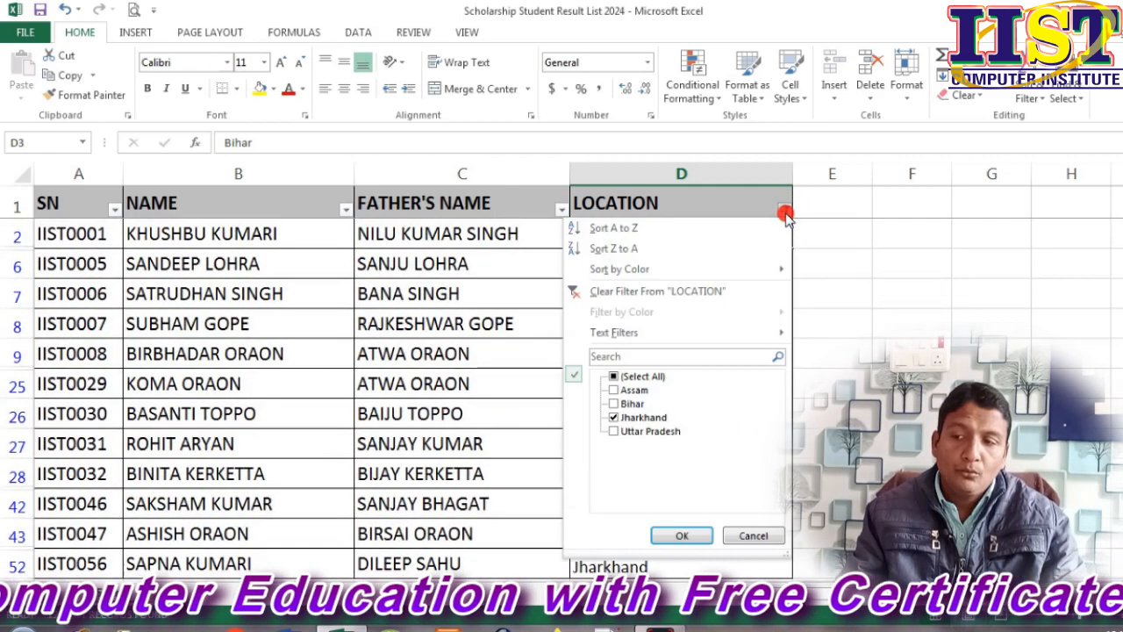
{"action": "left_click", "coordinate": [614, 376]}
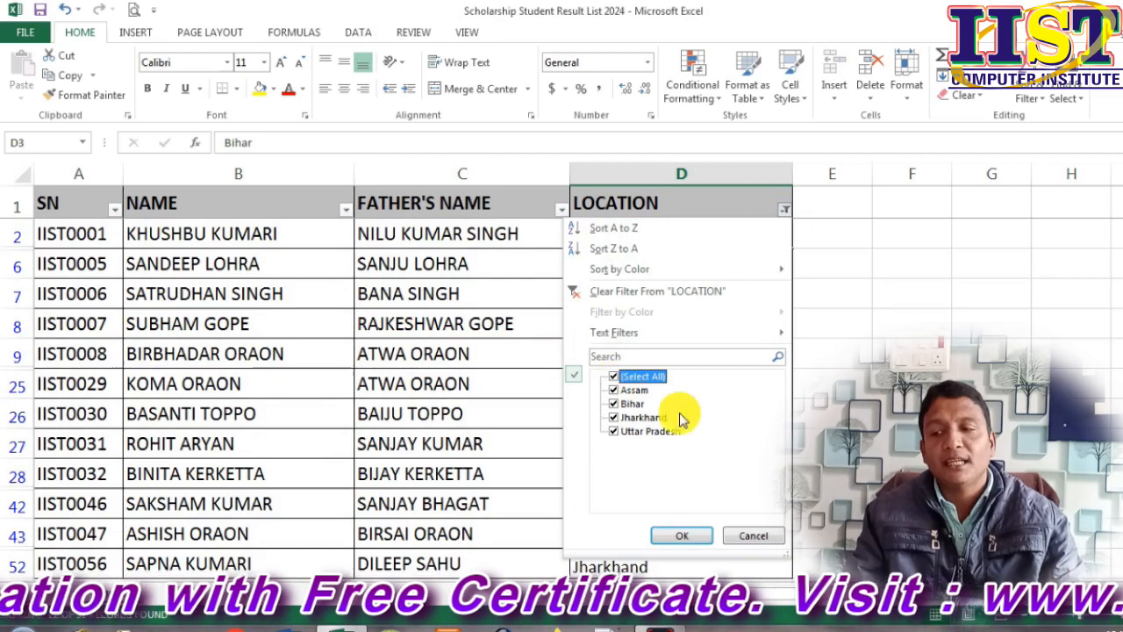
{"action": "left_click", "coordinate": [676, 536]}
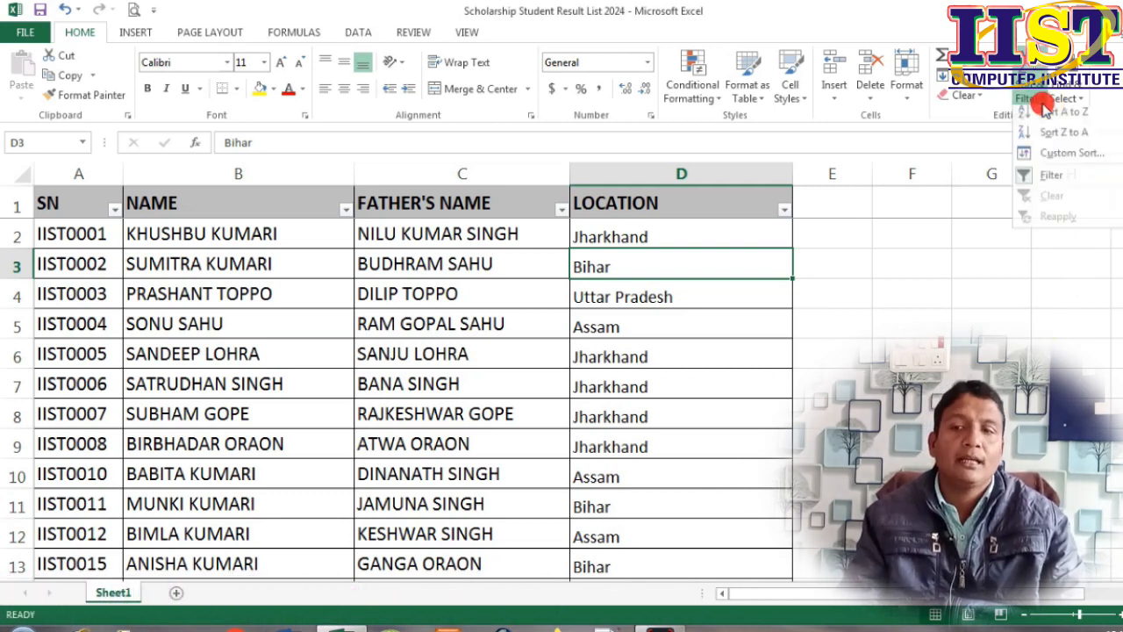
{"action": "left_click", "coordinate": [1070, 179]}
{"action": "left_click", "coordinate": [849, 296]}
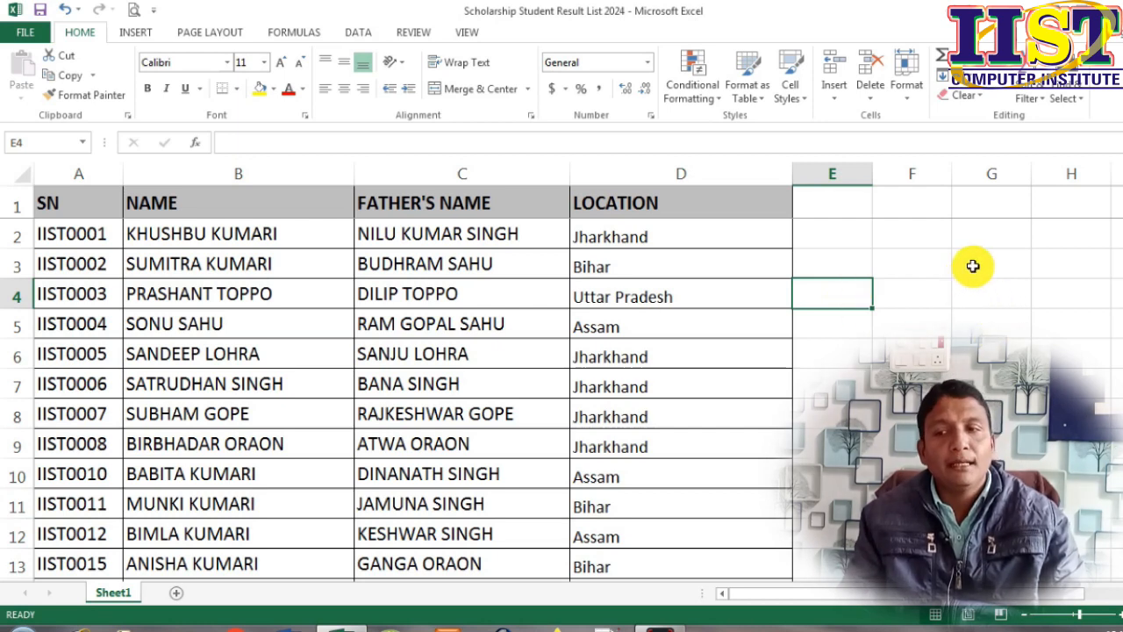
Step: Enter the label "Location" in cell F3
{"action": "left_click", "coordinate": [915, 259]}
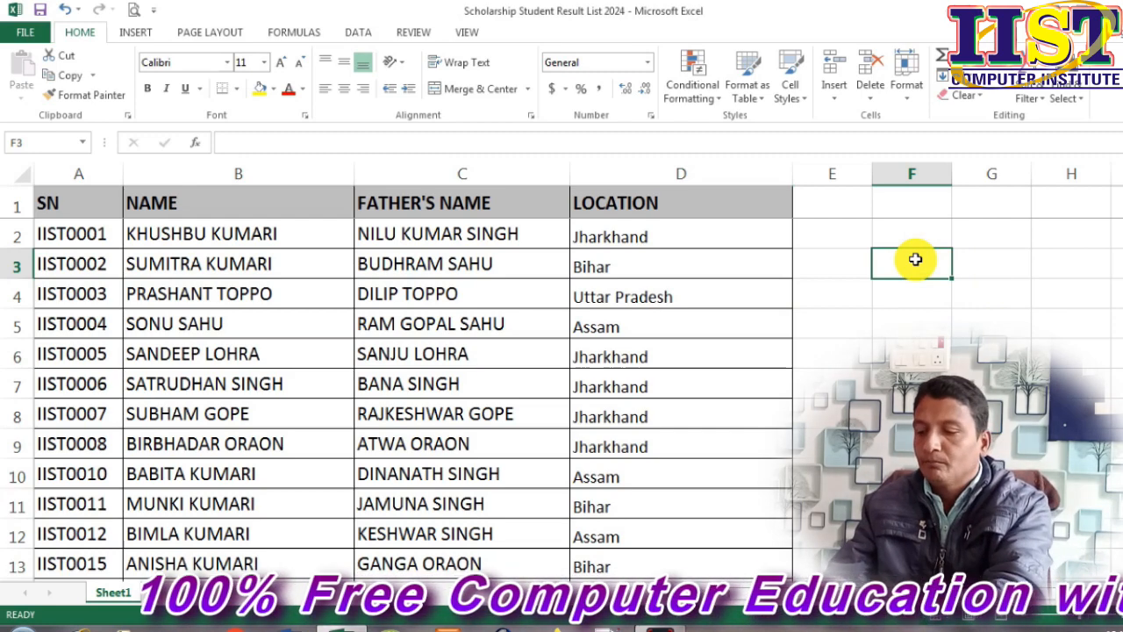
{"action": "type", "text": "=Location"}
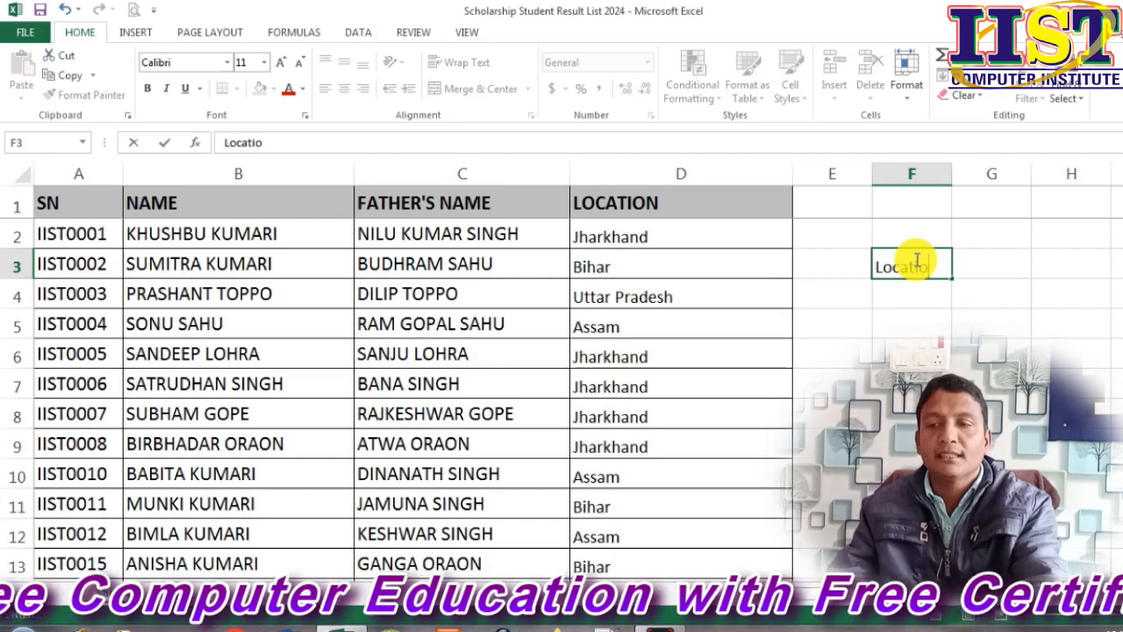
{"action": "key", "text": "Return"}
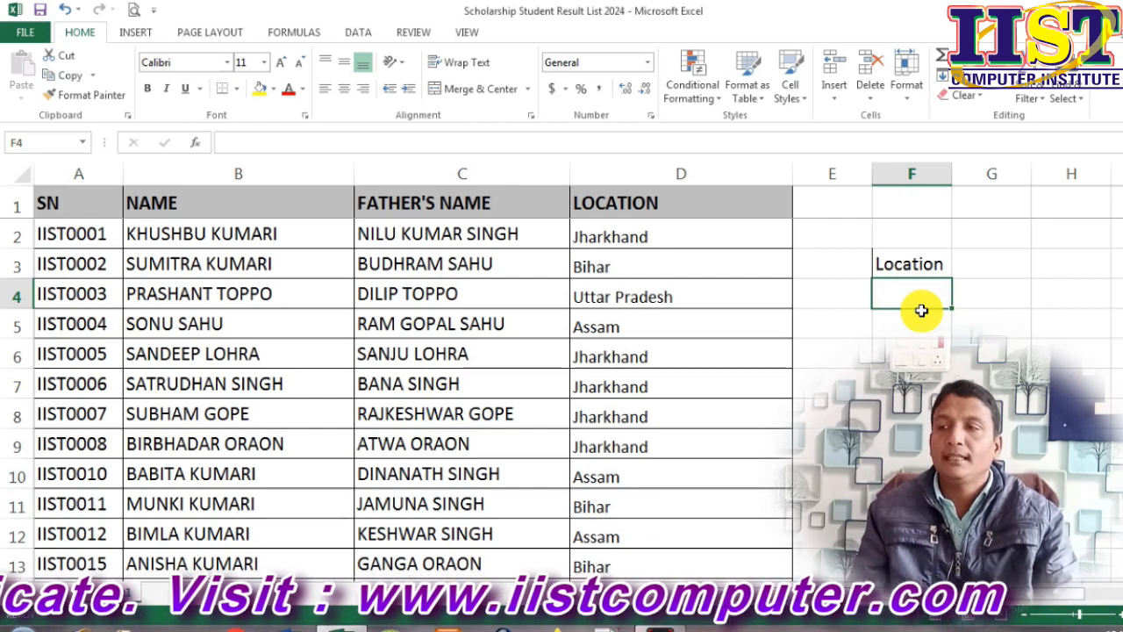
Step: Start a data validation rule for cell F4 that allows only values from a list
{"action": "left_click", "coordinate": [360, 36]}
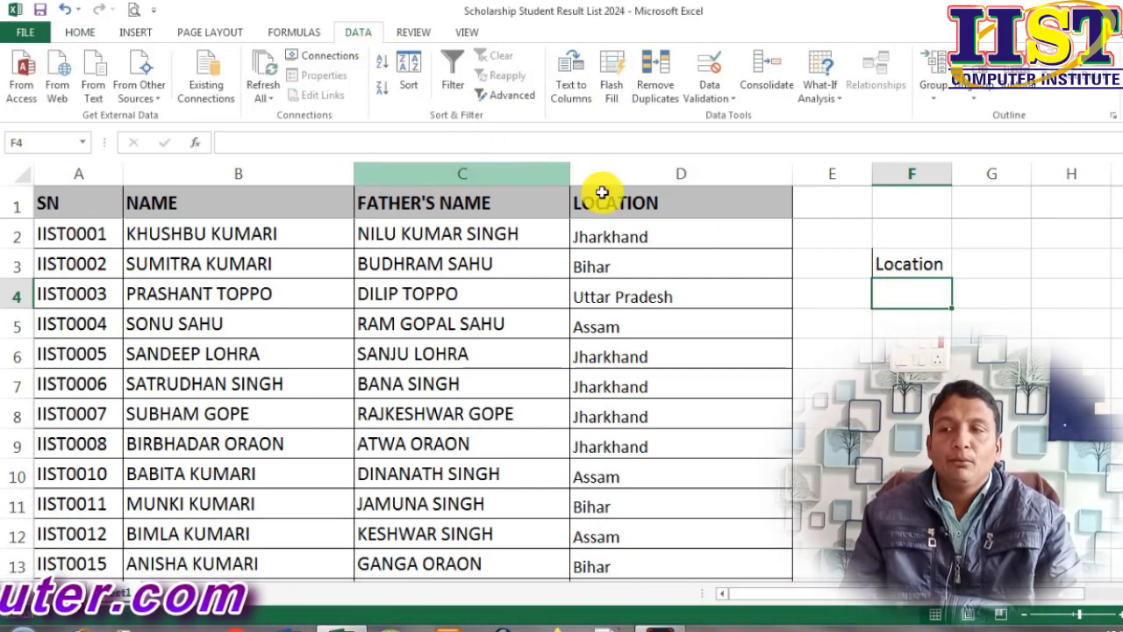
{"action": "left_click", "coordinate": [708, 76]}
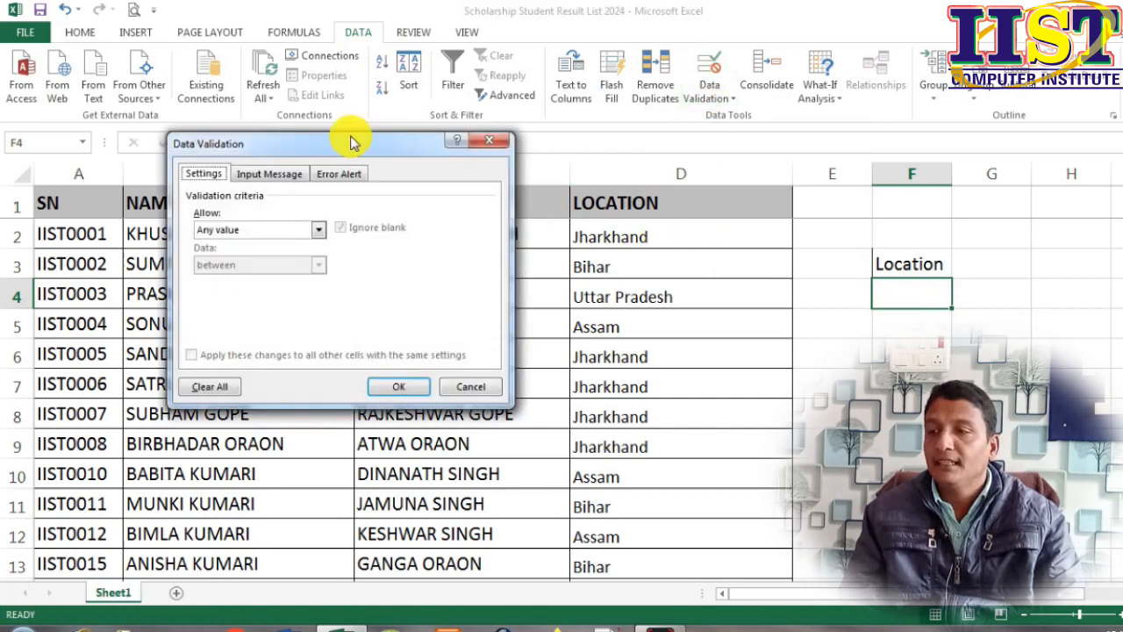
{"action": "left_click_drag", "start_coordinate": [350, 147], "coordinate": [507, 141]}
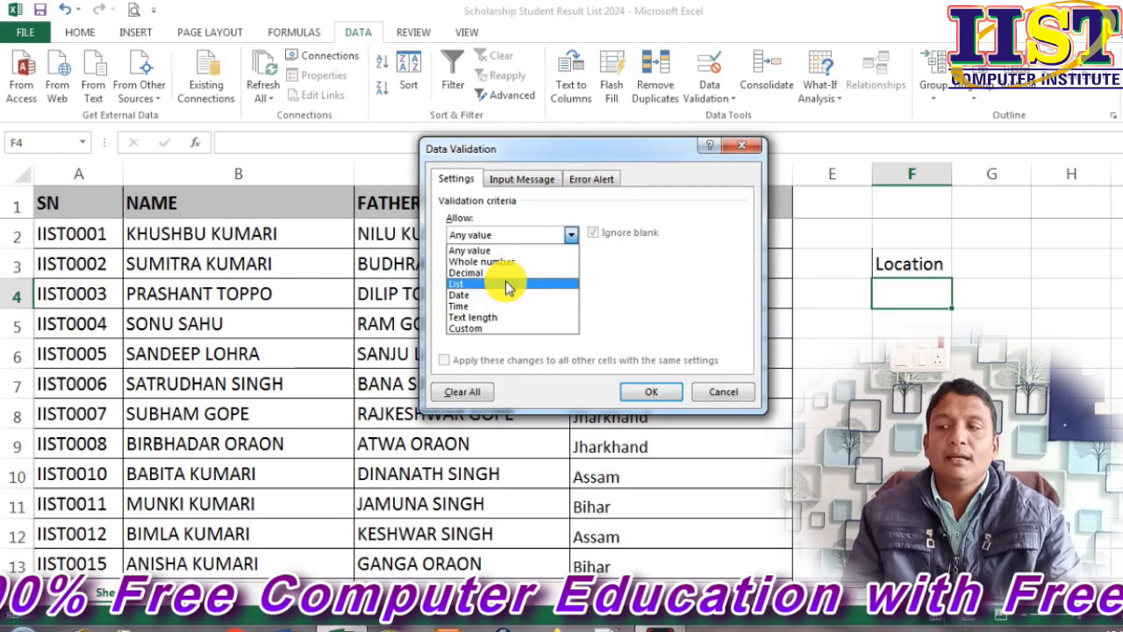
{"action": "left_click", "coordinate": [505, 284]}
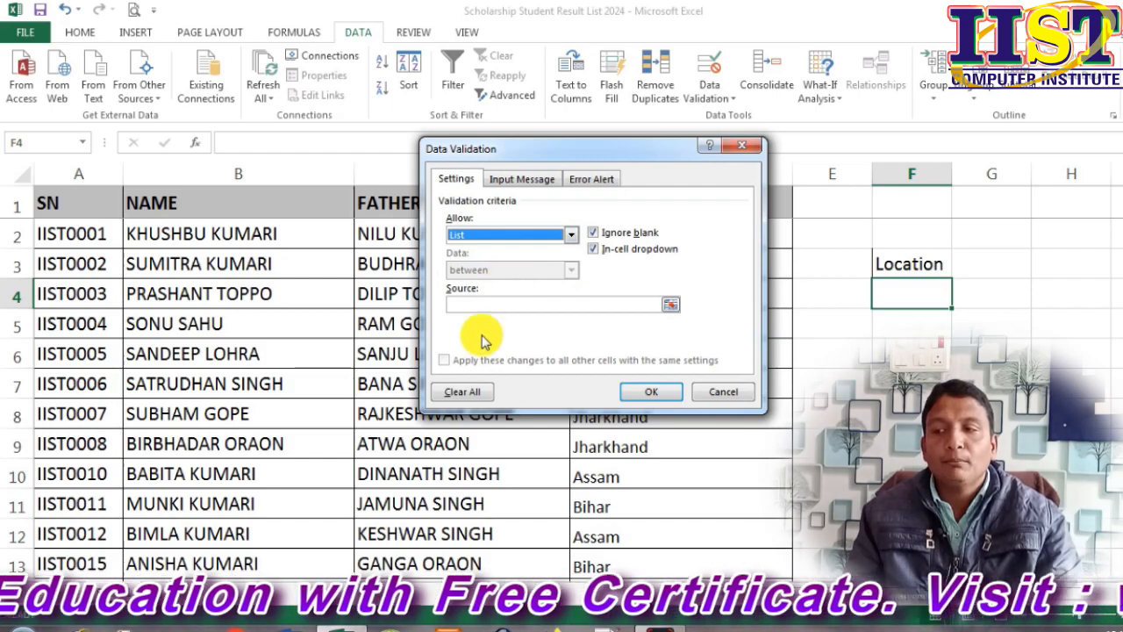
Step: Set the list source to "Jharkhand, Assam, Bihar, Uttar Pradesh" and apply the validation to cell F4
{"action": "left_click", "coordinate": [478, 304]}
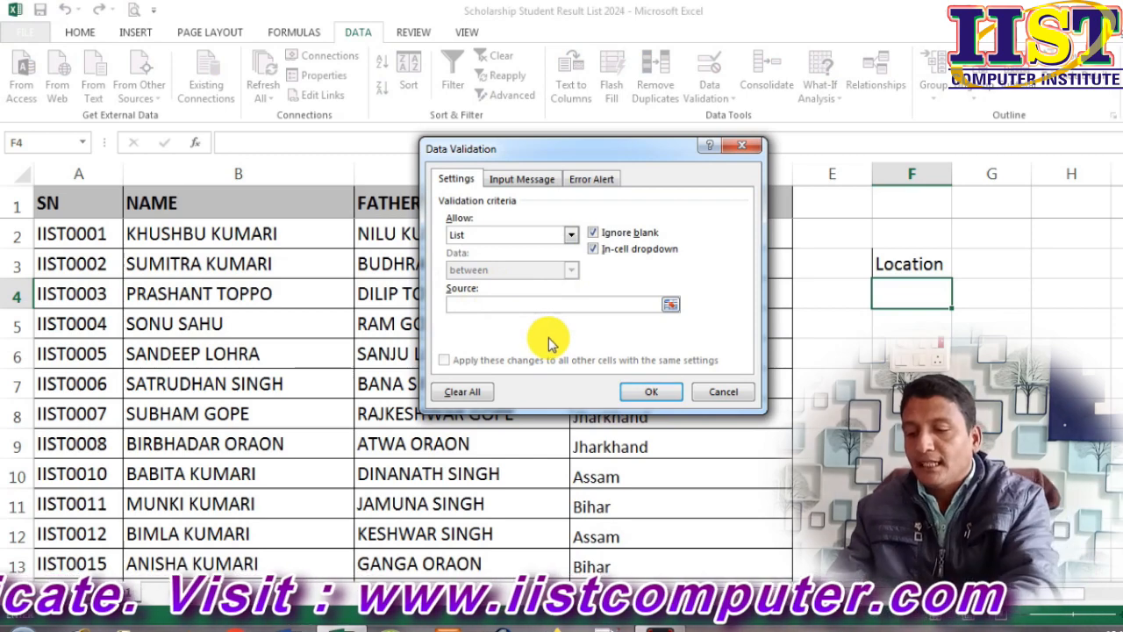
{"action": "type", "text": "Jhar"}
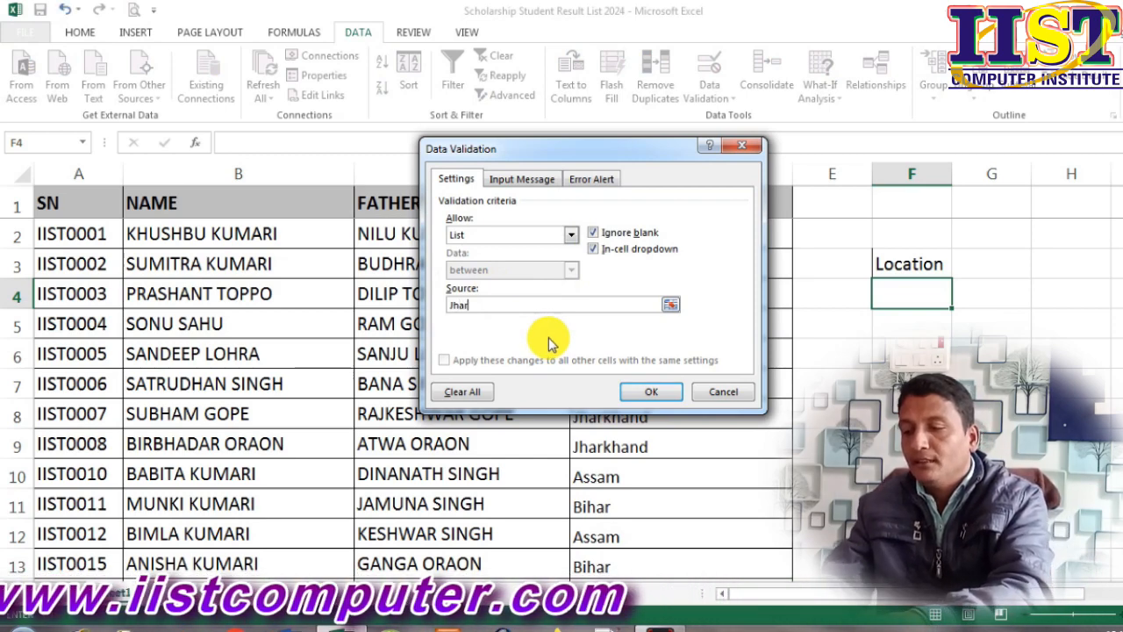
{"action": "type", "text": "khand, "}
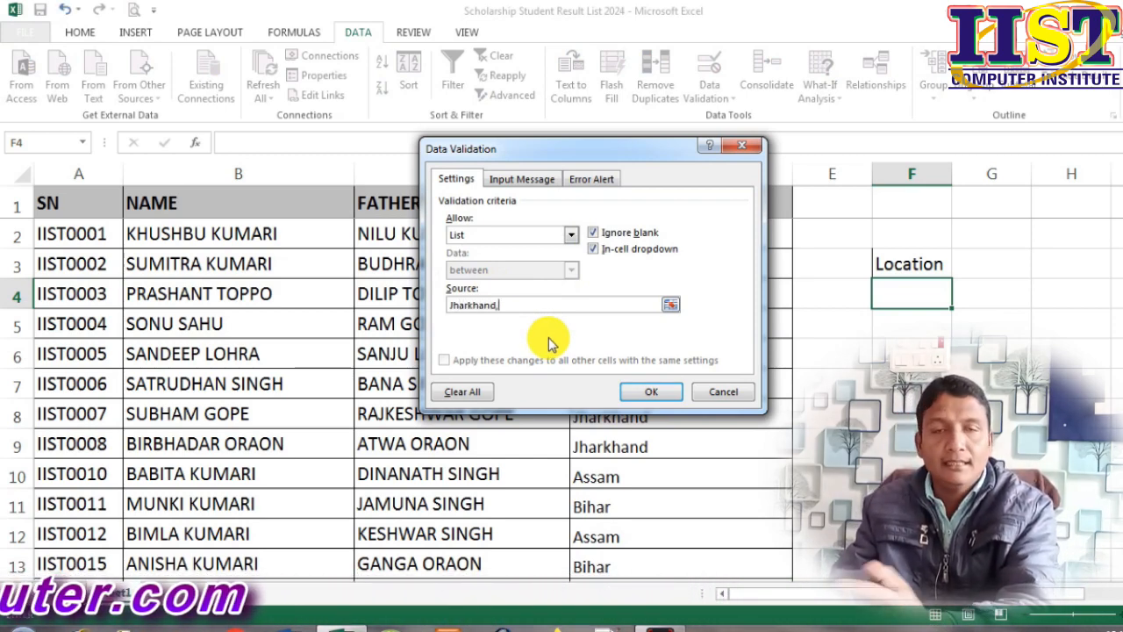
{"action": "type", "text": "As"}
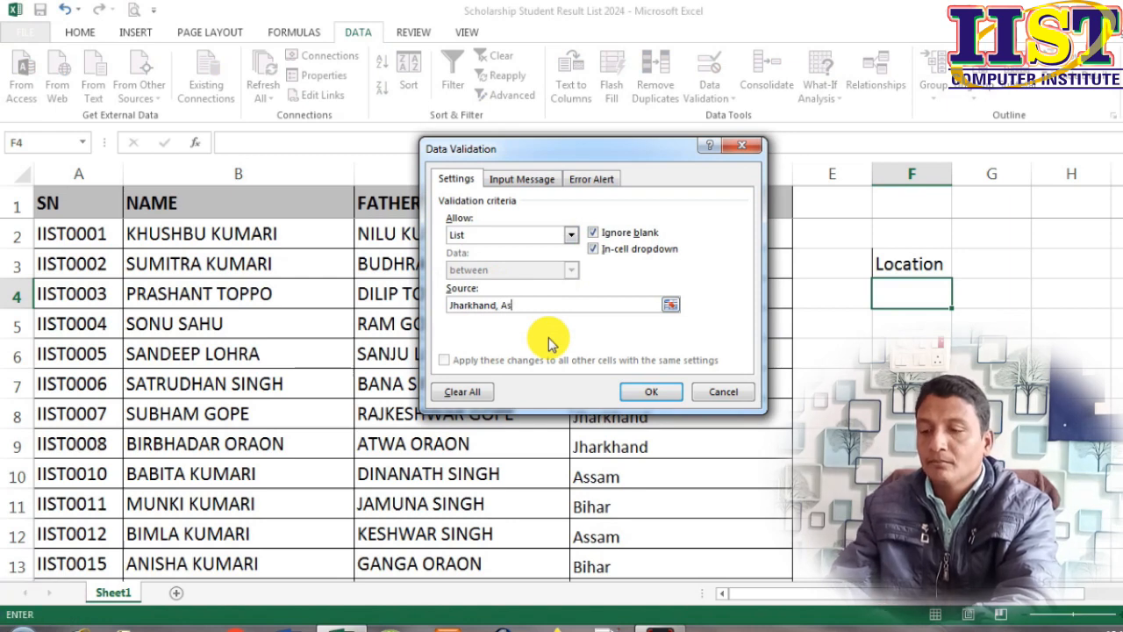
{"action": "type", "text": "sam,"}
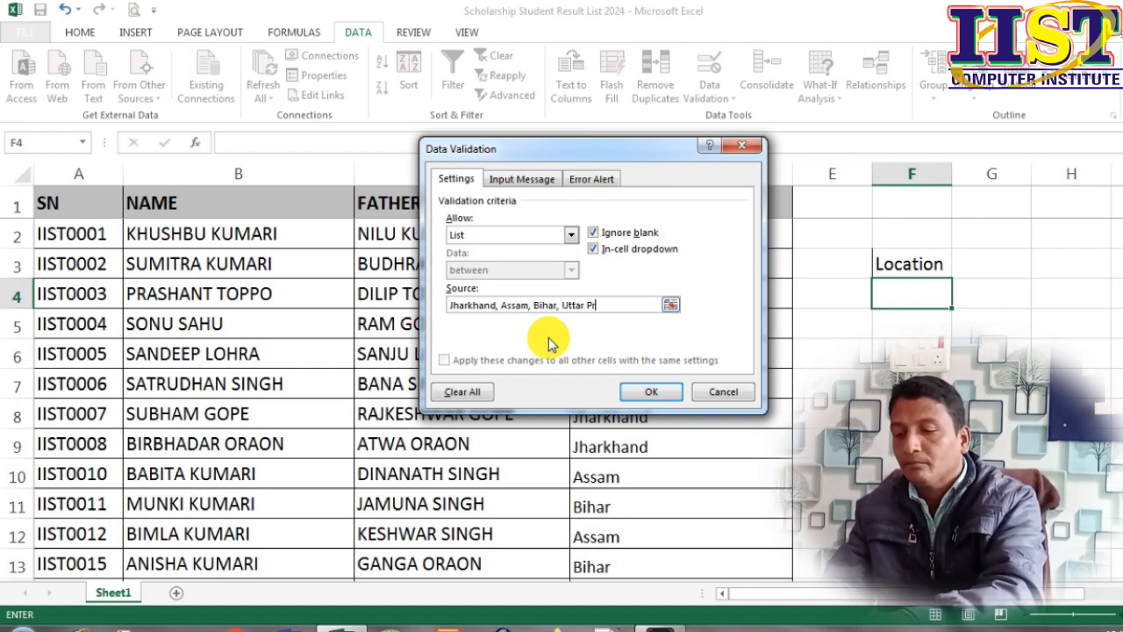
{"action": "type", "text": "Bihar, Uttar Pradesh"}
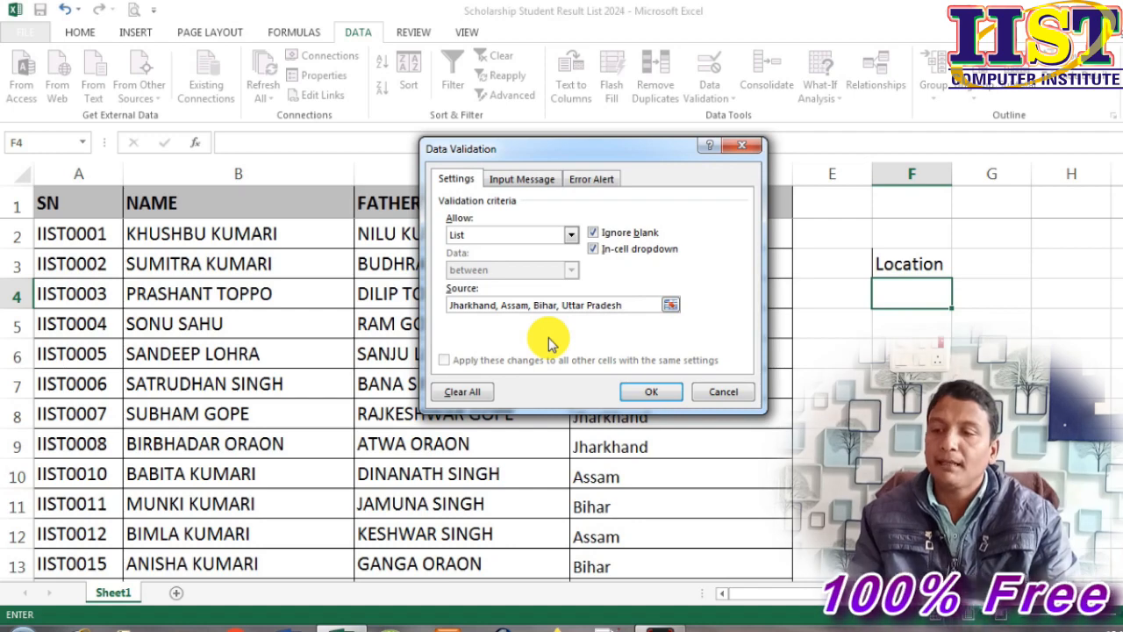
{"action": "left_click", "coordinate": [664, 395]}
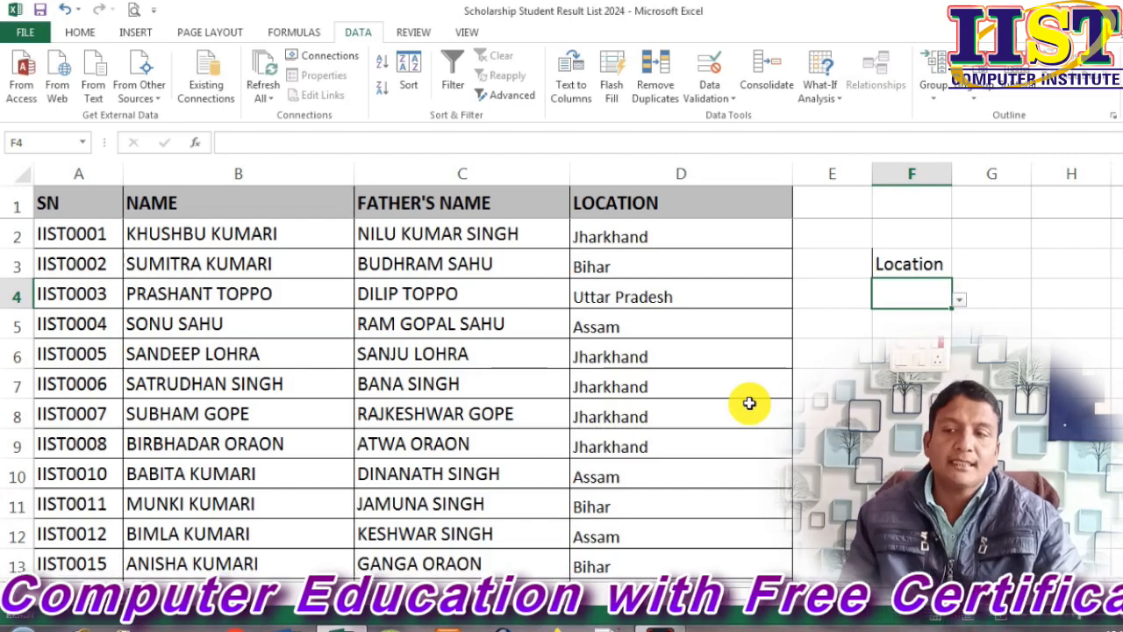
Step: Try the drop-down in cell F4 by choosing Jharkhand, and leave it set to Assam
{"action": "left_click", "coordinate": [963, 305]}
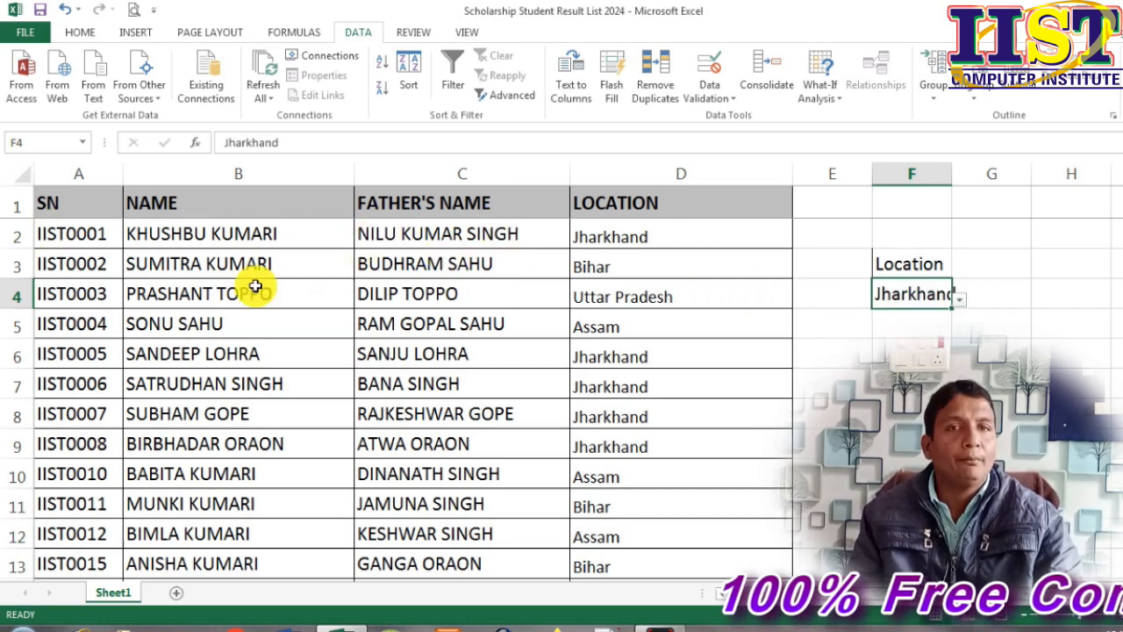
{"action": "left_click", "coordinate": [964, 305]}
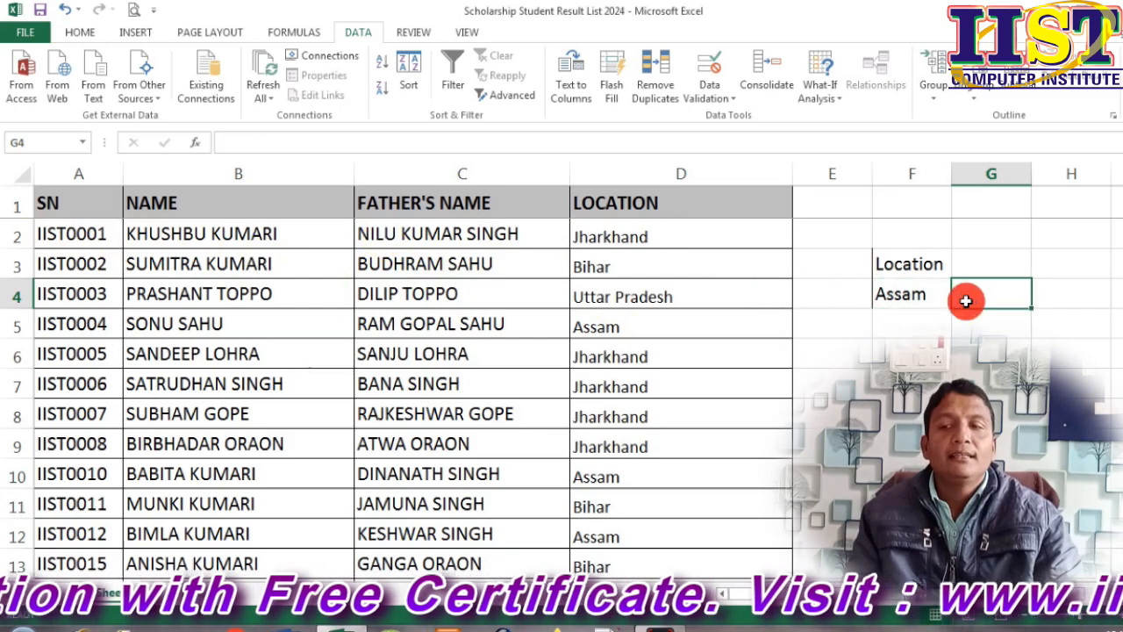
{"action": "left_click", "coordinate": [940, 301]}
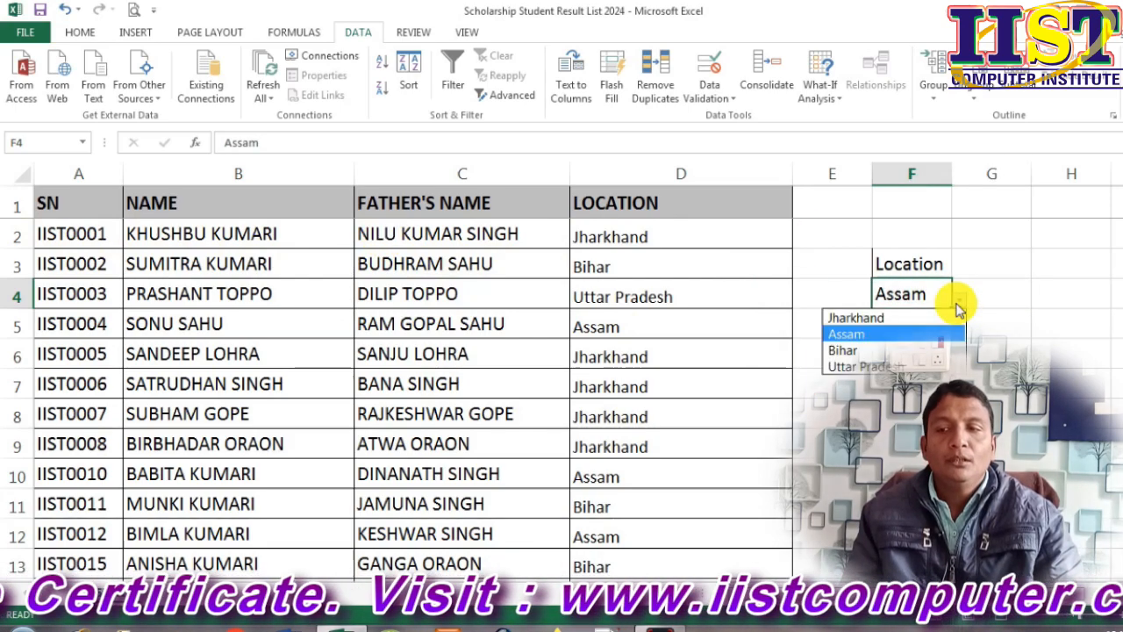
{"action": "left_click", "coordinate": [912, 385]}
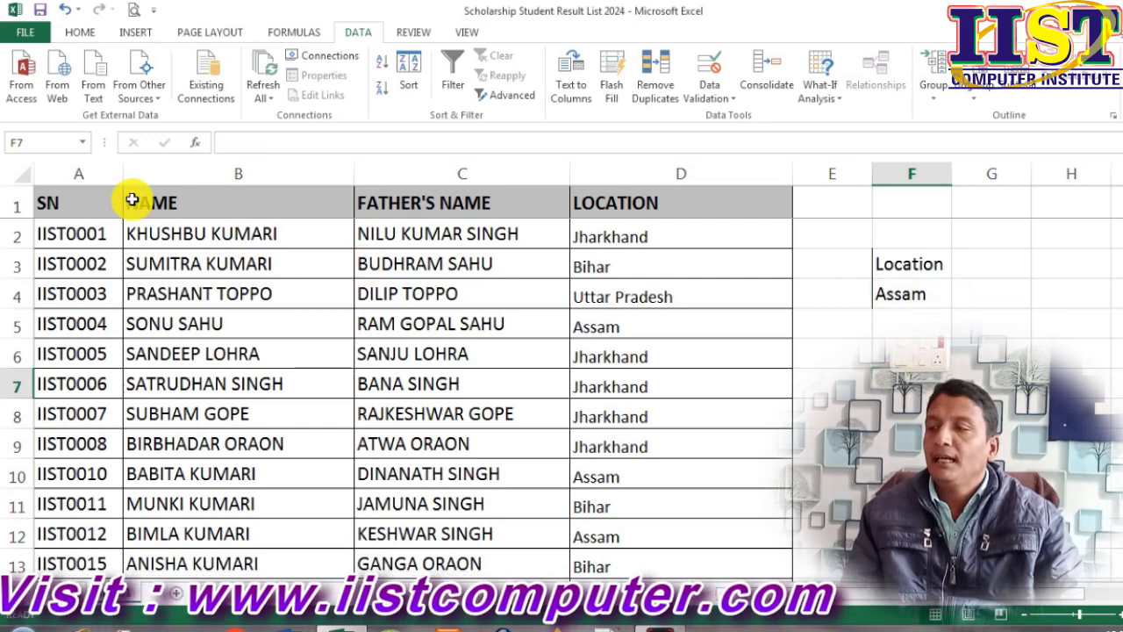
Step: Select the whole student table A1:D52 and start a new conditional formatting rule that uses a formula to determine which cells to format
{"action": "left_click_drag", "start_coordinate": [49, 194], "coordinate": [710, 479]}
{"action": "scroll", "coordinate": [710, 479], "scroll_direction": "up", "scroll_amount": 14}
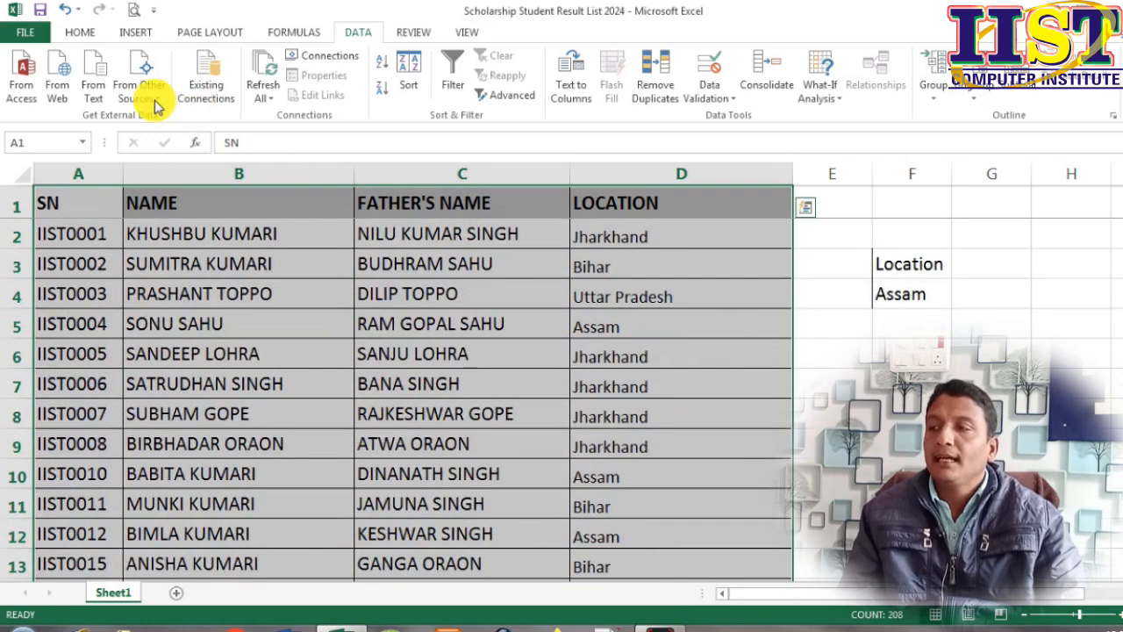
{"action": "left_click", "coordinate": [81, 35]}
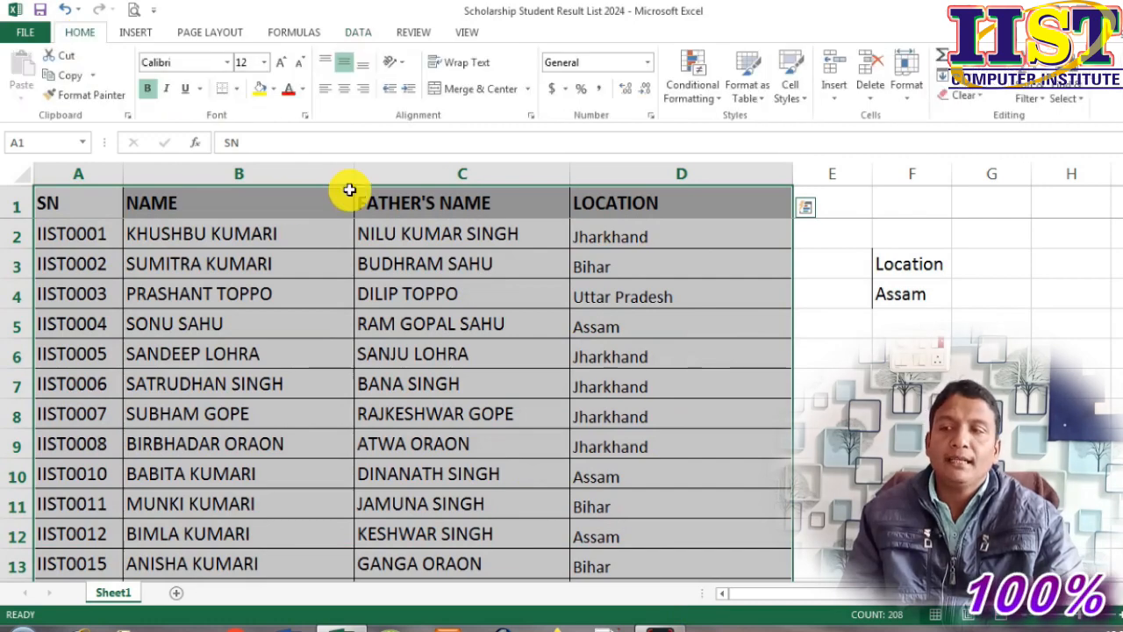
{"action": "left_click", "coordinate": [708, 107]}
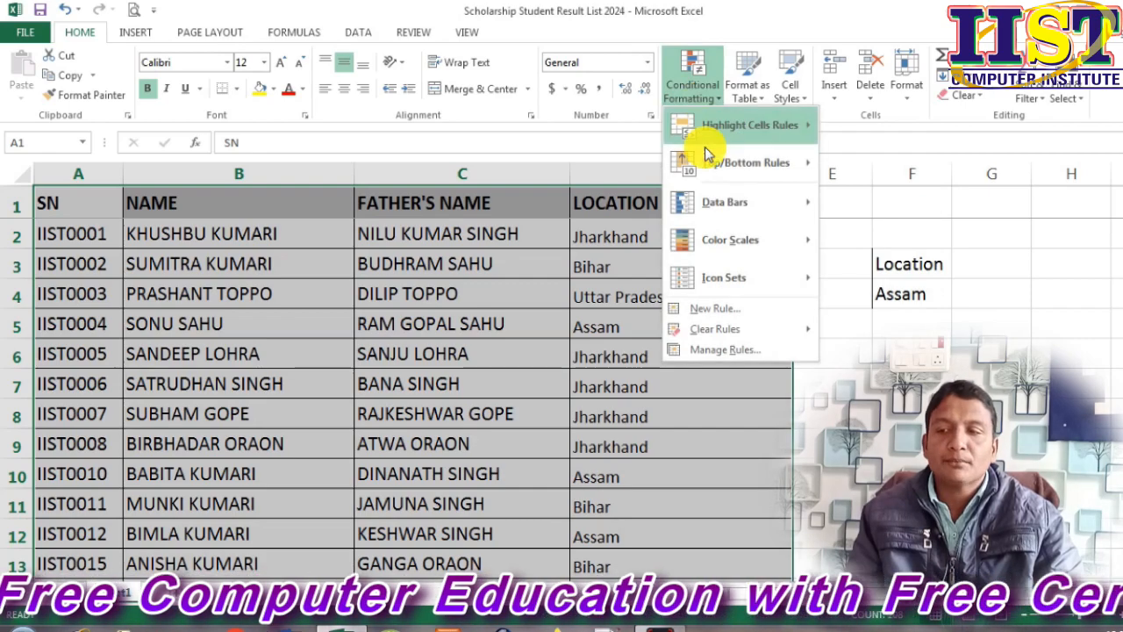
{"action": "left_click", "coordinate": [760, 311]}
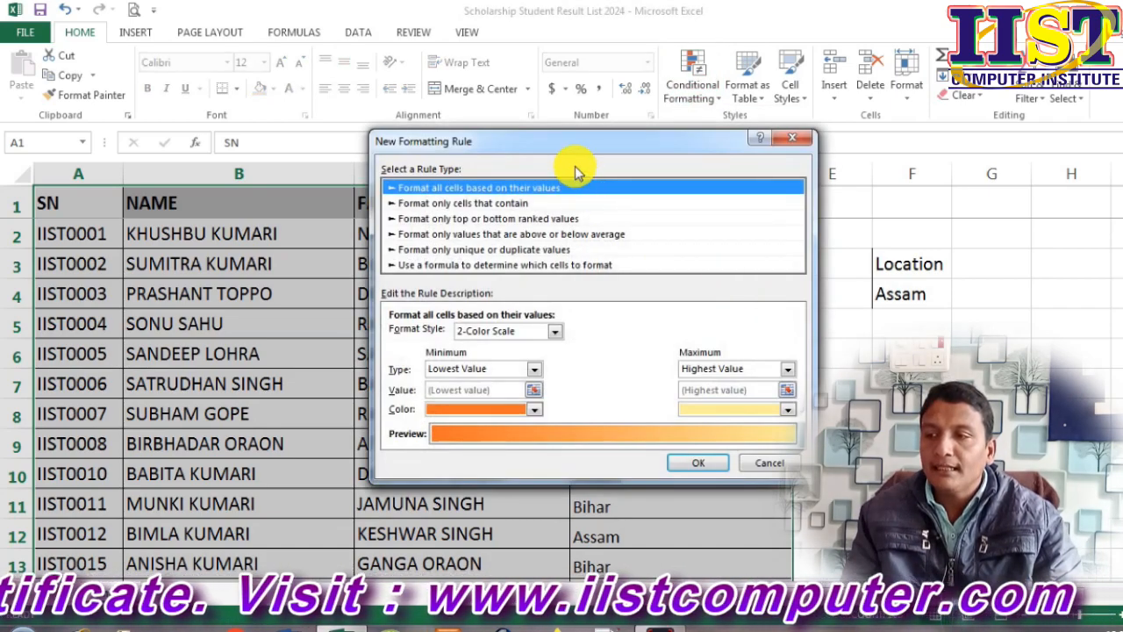
{"action": "left_click_drag", "start_coordinate": [571, 143], "coordinate": [592, 120]}
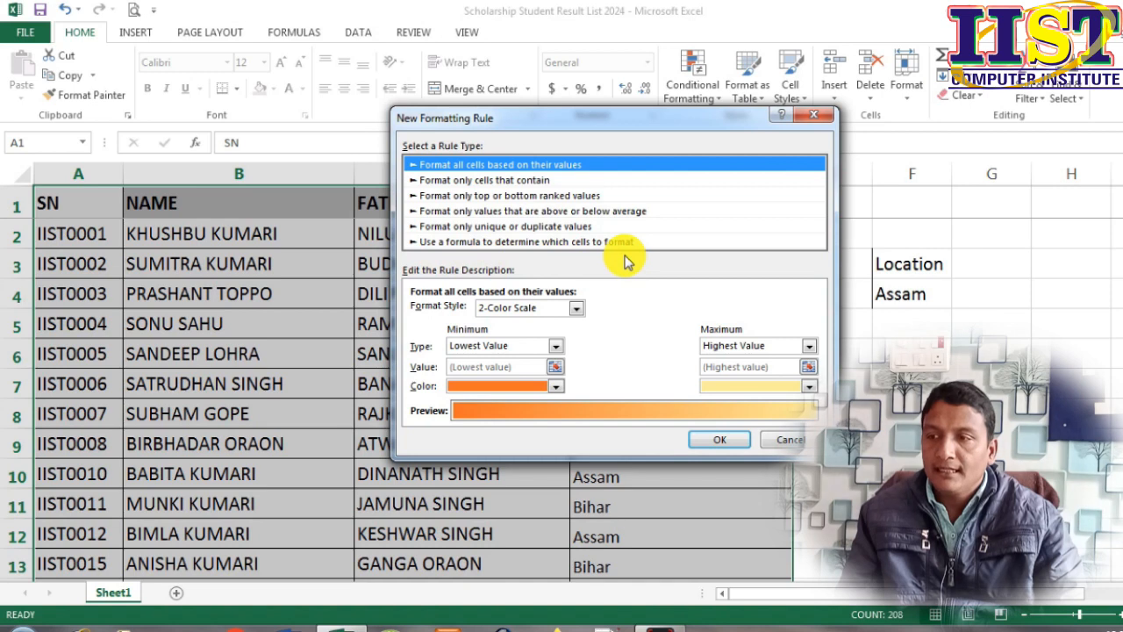
{"action": "left_click", "coordinate": [595, 242]}
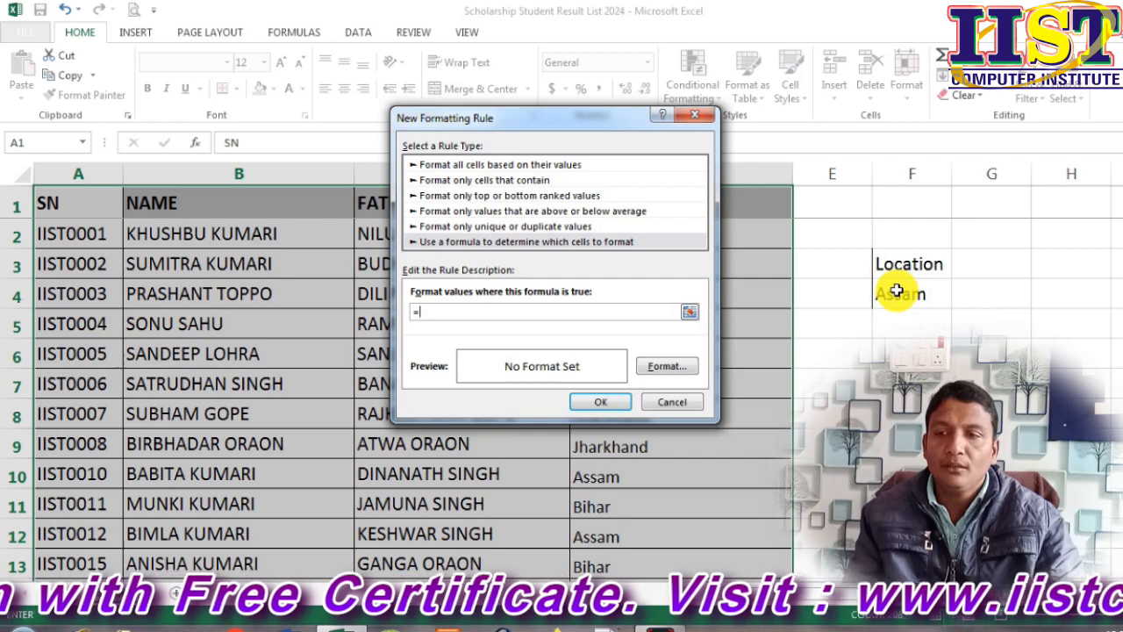
Step: Enter the rule formula =$F$4=$D1, comparing the chosen location with each row's value in the LOCATION column
{"action": "left_click", "coordinate": [897, 290]}
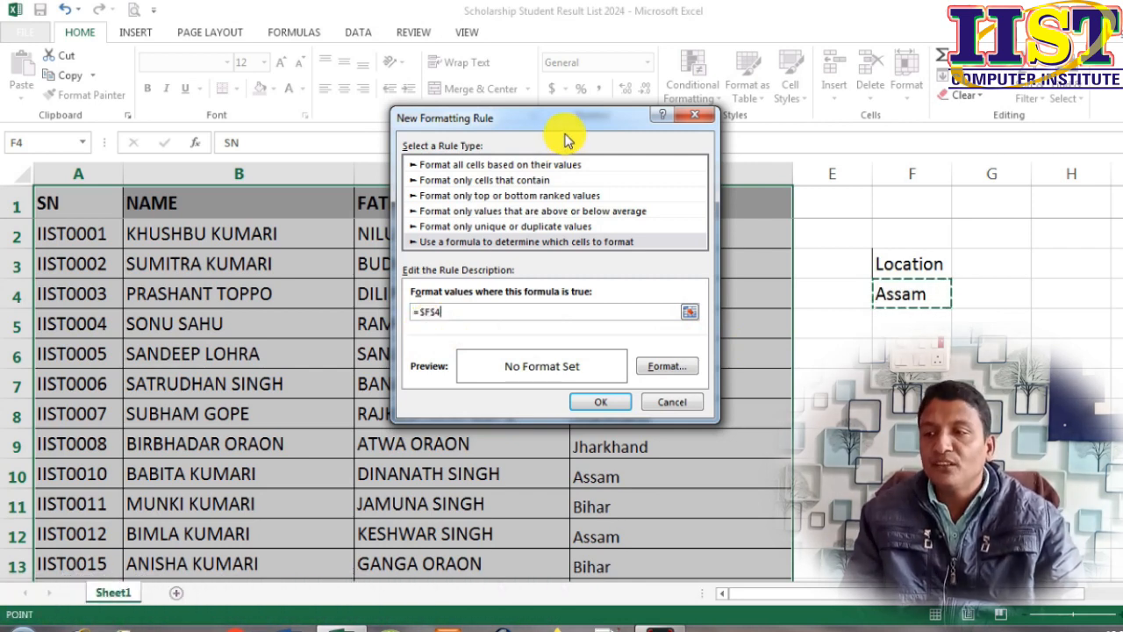
{"action": "left_click_drag", "start_coordinate": [565, 129], "coordinate": [380, 122]}
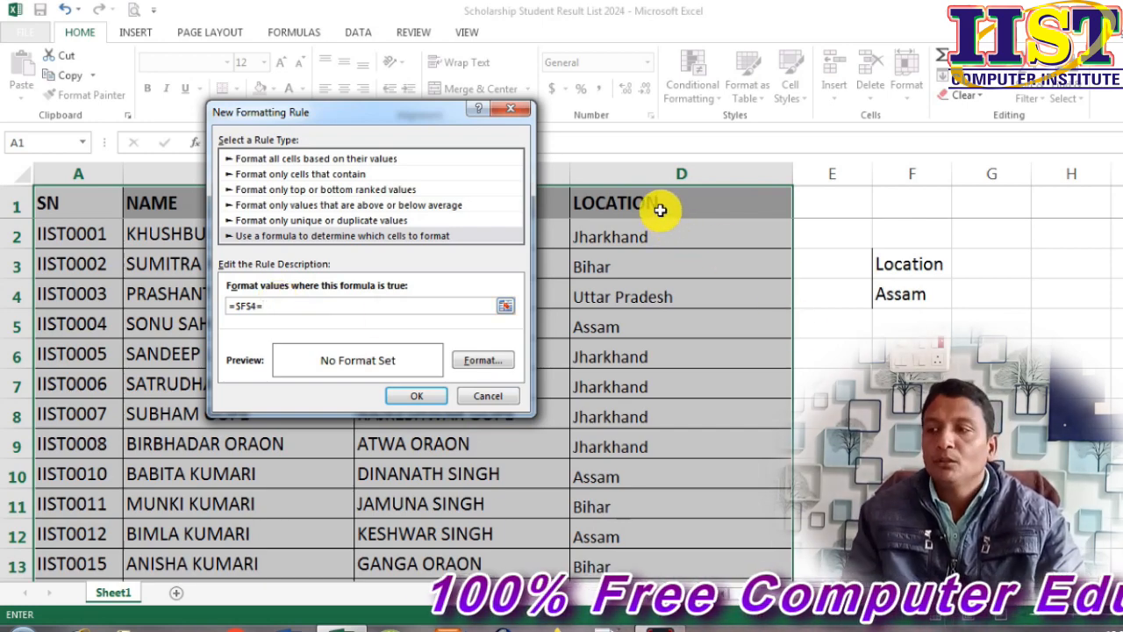
{"action": "left_click", "coordinate": [611, 203]}
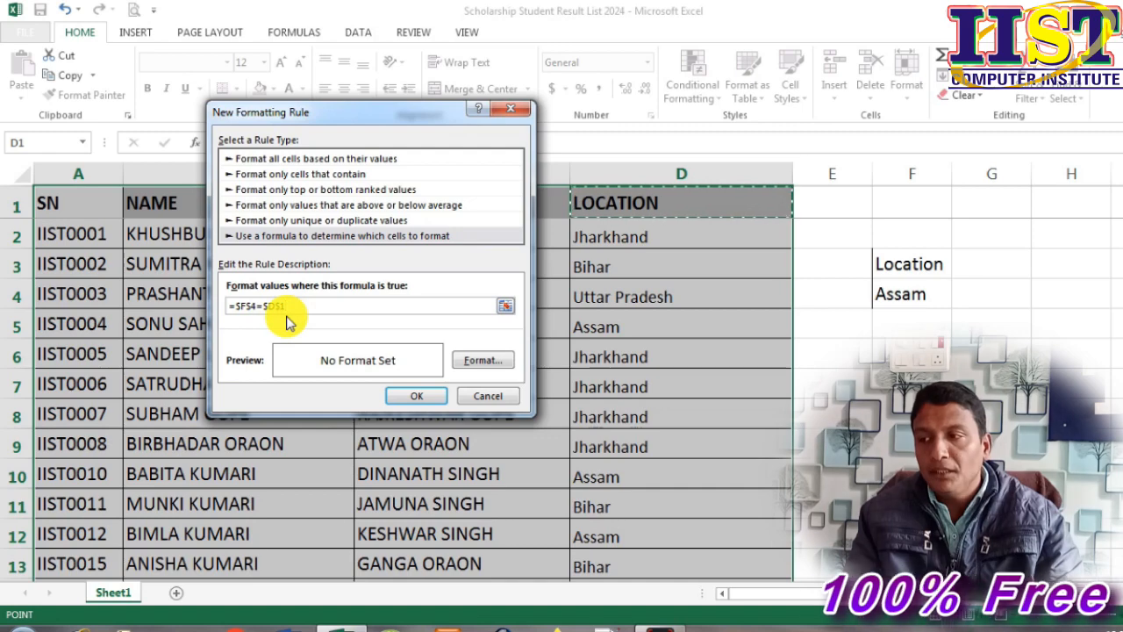
{"action": "left_click", "coordinate": [281, 306]}
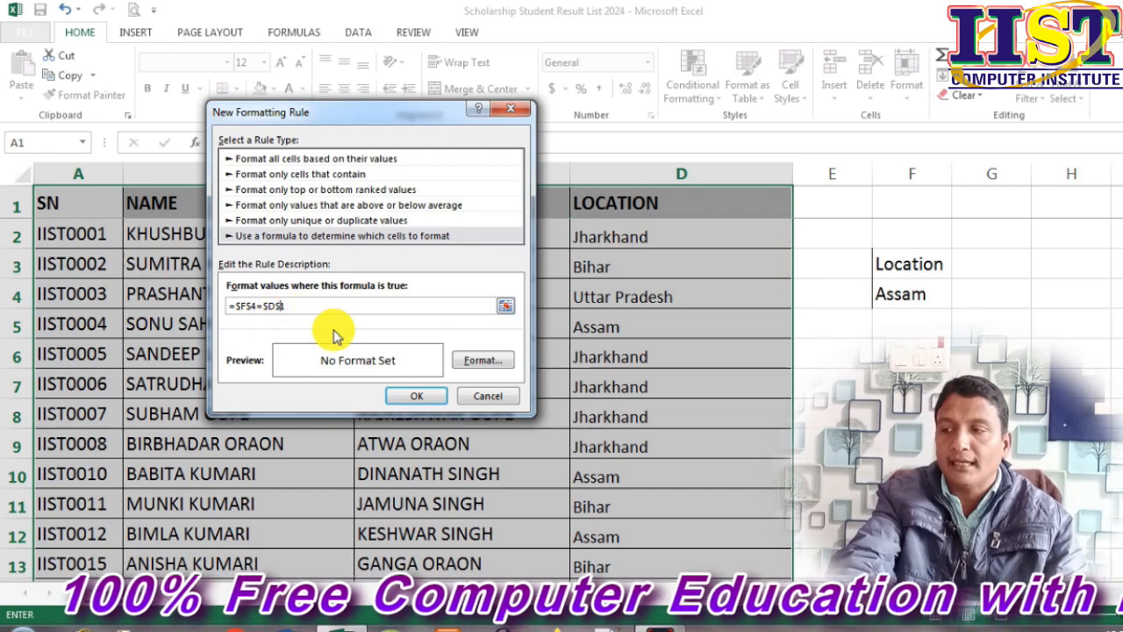
{"action": "key", "text": "Left"}
{"action": "key", "text": "BackSpace"}
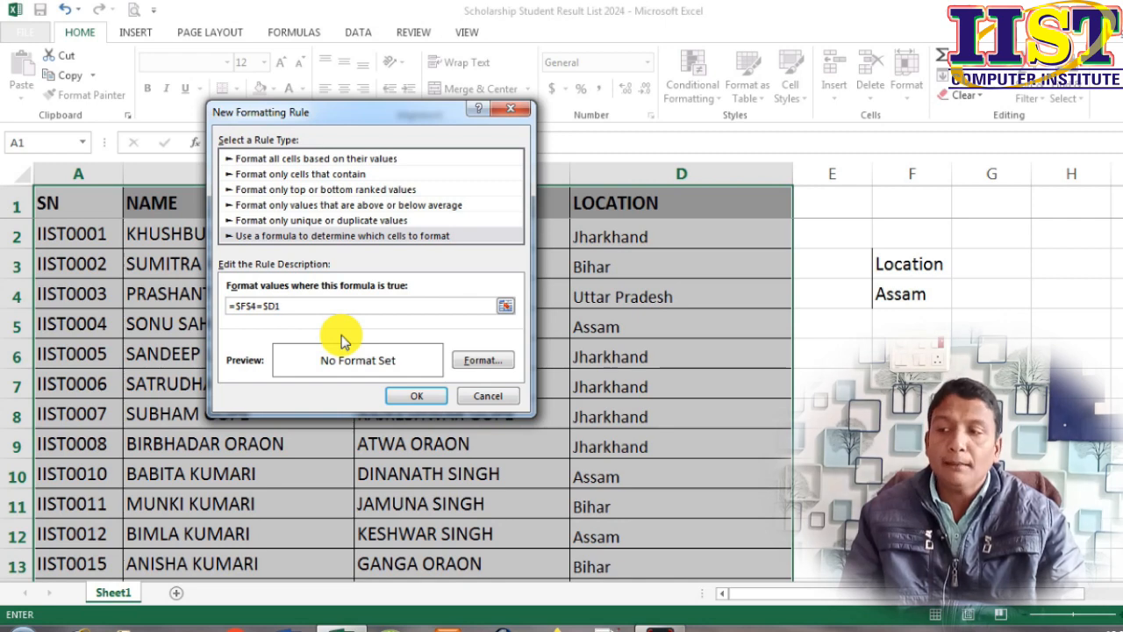
Step: Give the rule a bright red fill, apply it to the student table, and deselect the table
{"action": "left_click", "coordinate": [484, 361]}
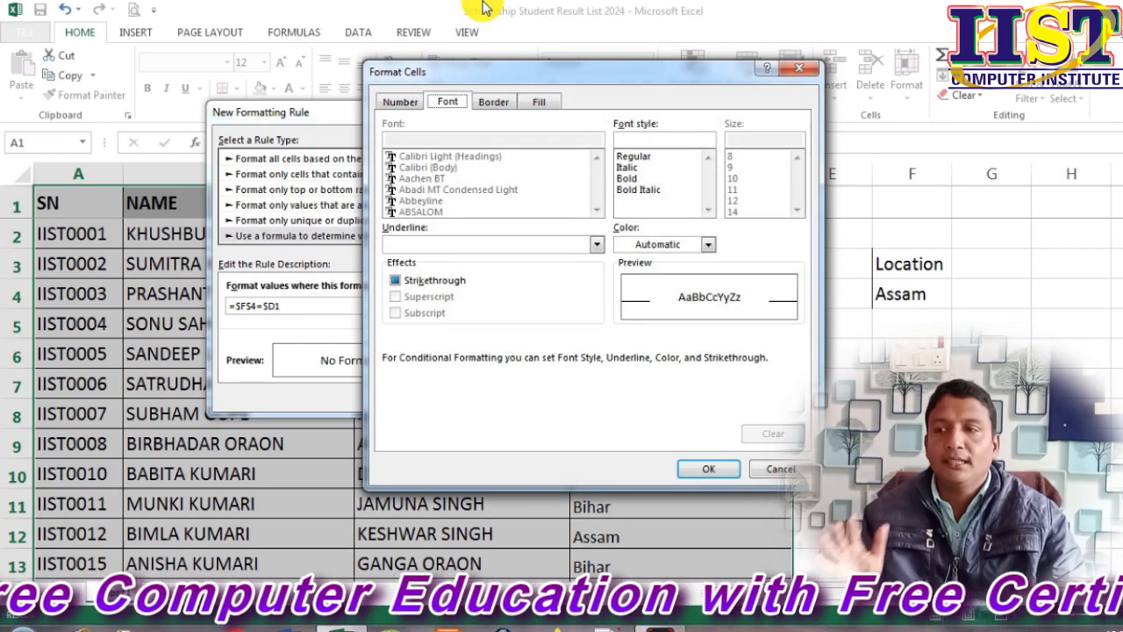
{"action": "left_click", "coordinate": [544, 103]}
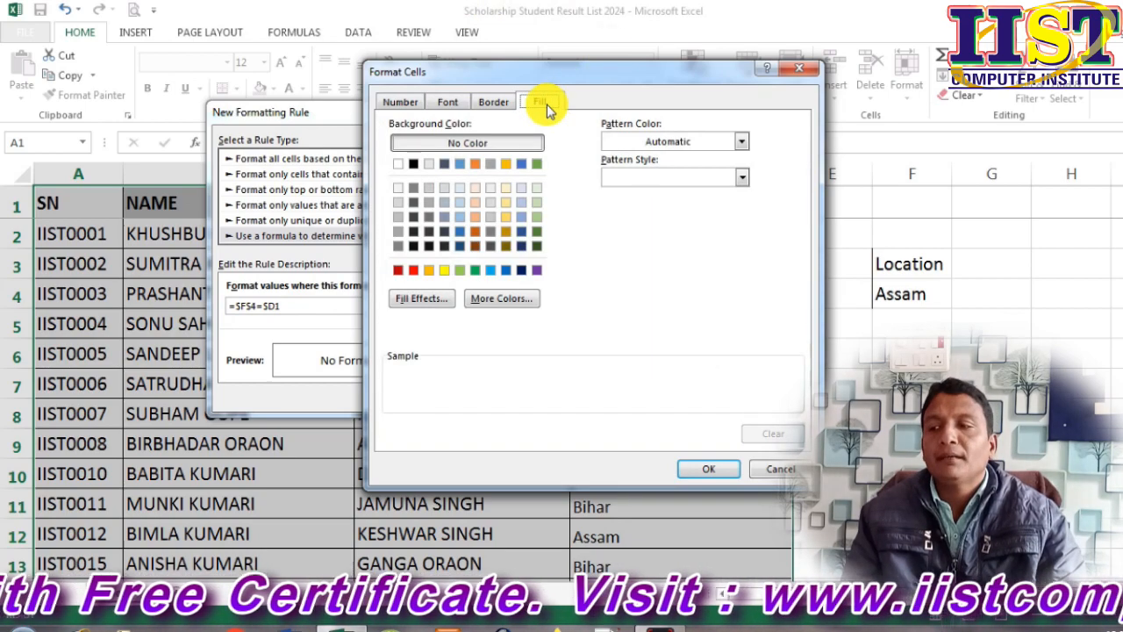
{"action": "left_click", "coordinate": [413, 270]}
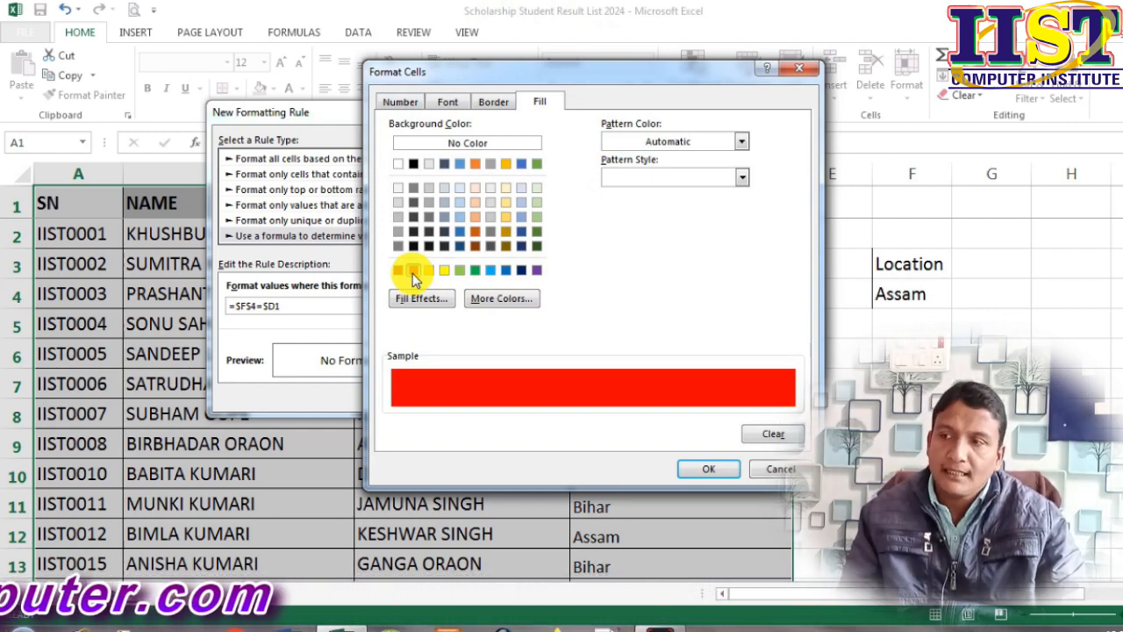
{"action": "left_click", "coordinate": [446, 101]}
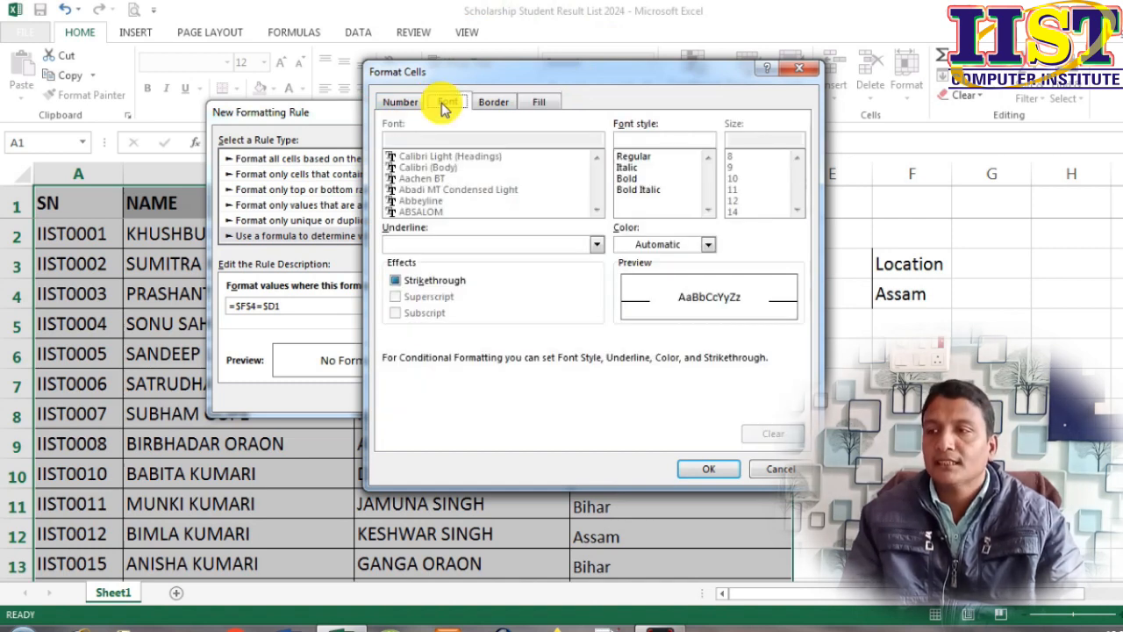
{"action": "left_click", "coordinate": [494, 104]}
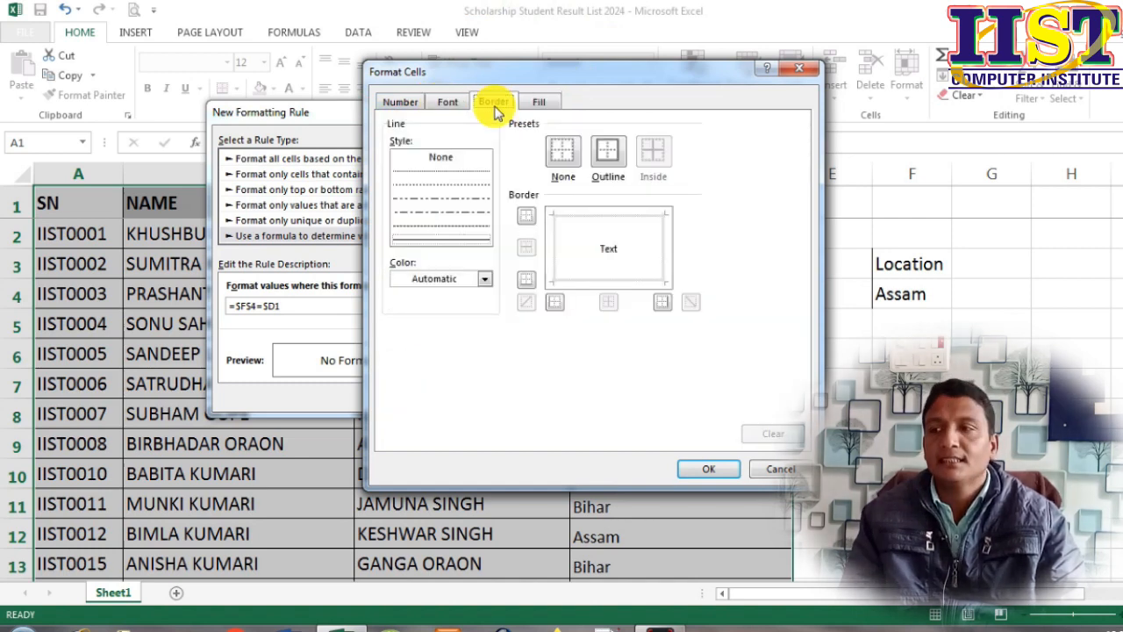
{"action": "left_click", "coordinate": [541, 103]}
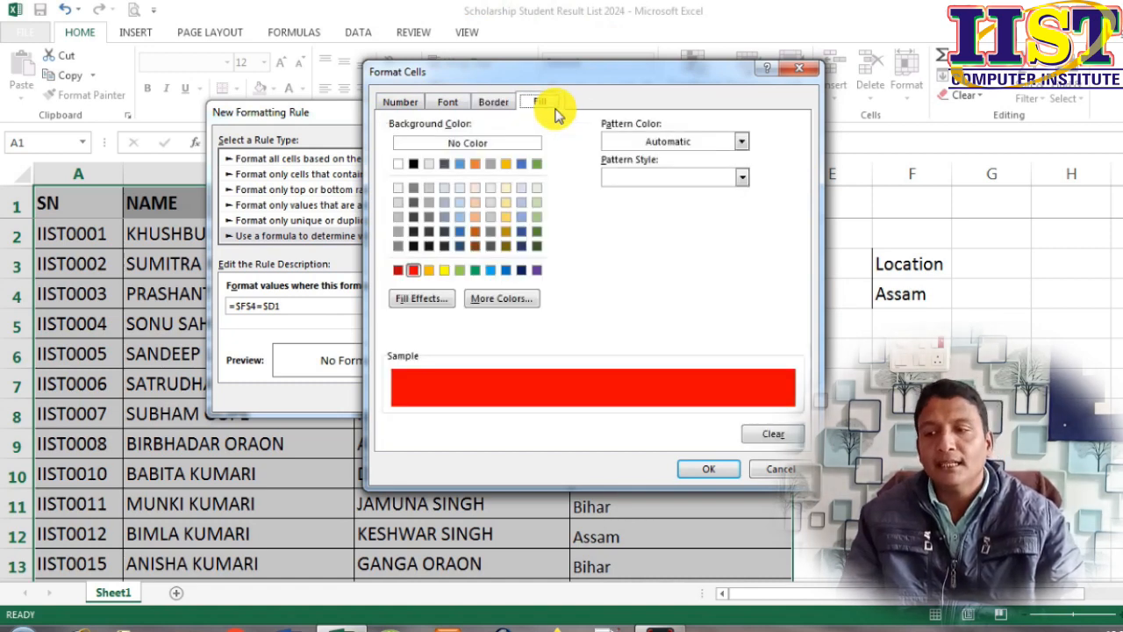
{"action": "left_click", "coordinate": [707, 471]}
{"action": "left_click", "coordinate": [417, 397]}
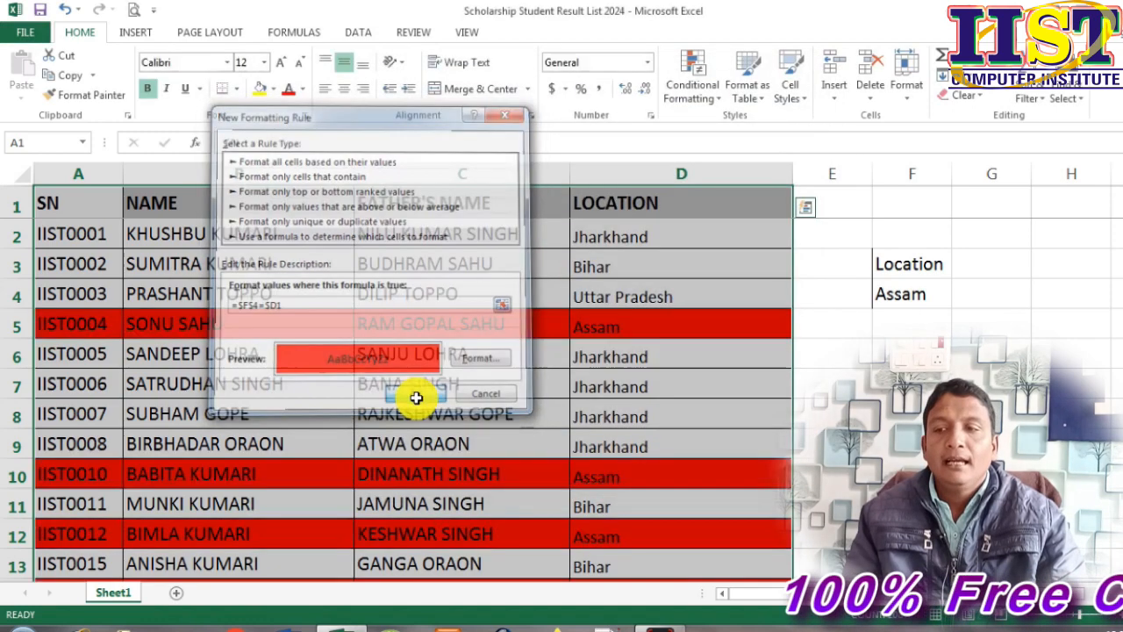
{"action": "left_click", "coordinate": [856, 362]}
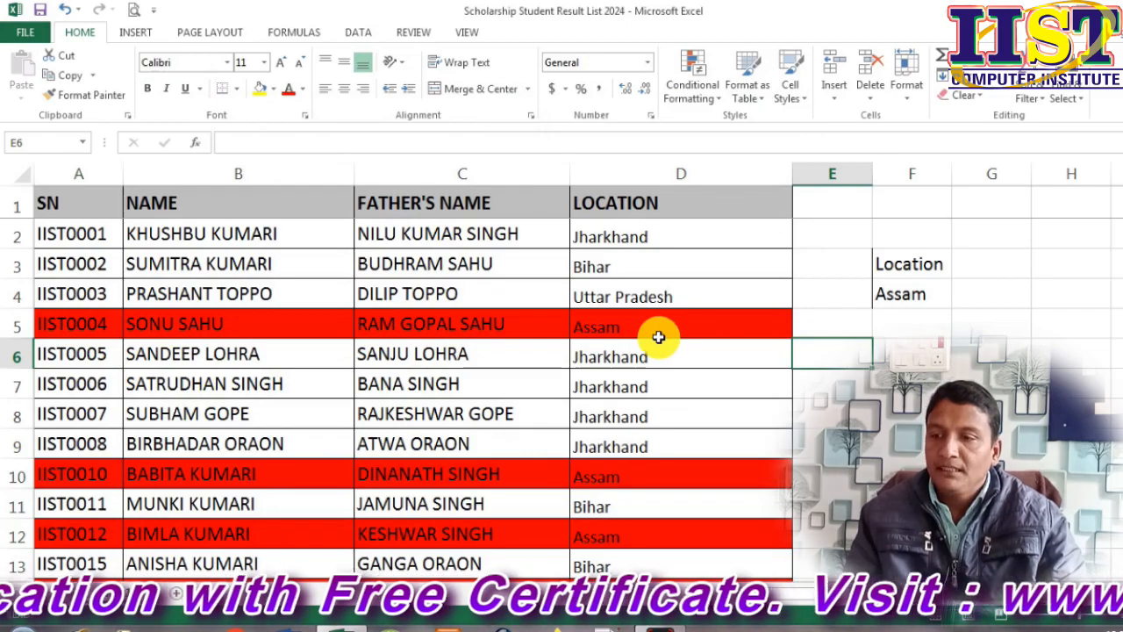
Step: Check the highlighted rows down the table, and switch the location in cell F4 to Jharkhand
{"action": "scroll", "coordinate": [643, 351], "scroll_direction": "down", "scroll_amount": 8}
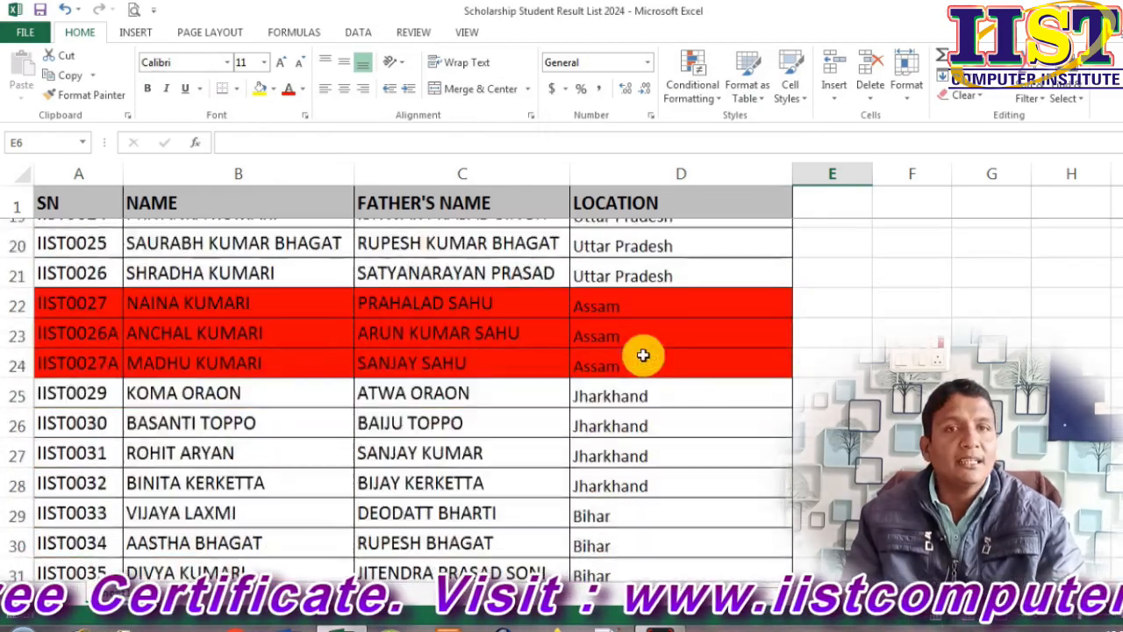
{"action": "scroll", "coordinate": [643, 355], "scroll_direction": "down", "scroll_amount": 9}
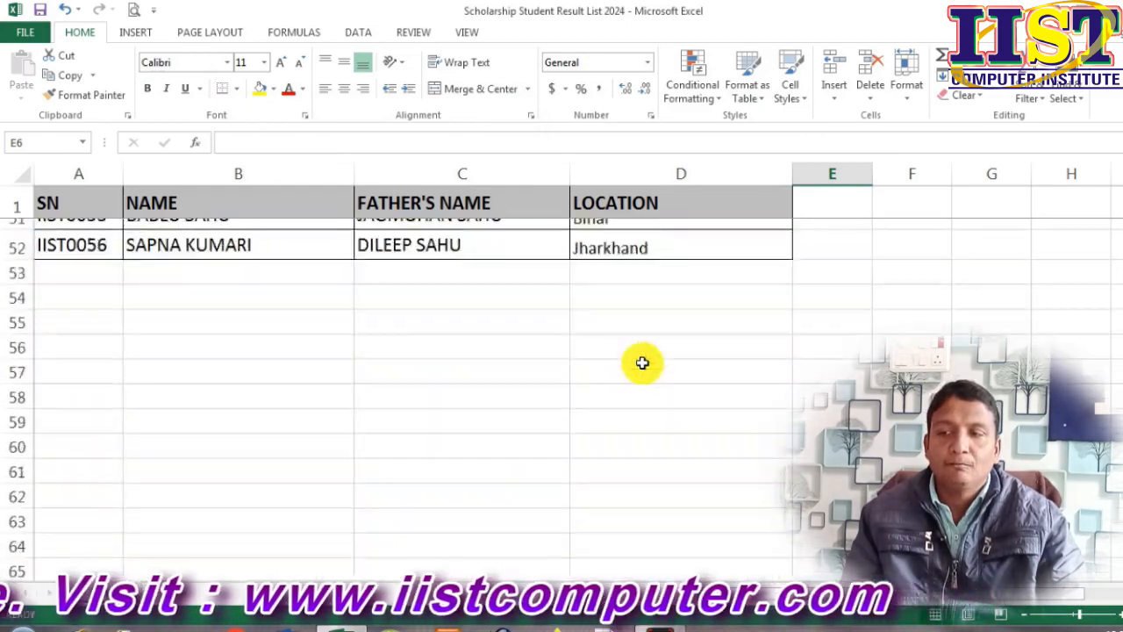
{"action": "scroll", "coordinate": [645, 378], "scroll_direction": "up", "scroll_amount": 17}
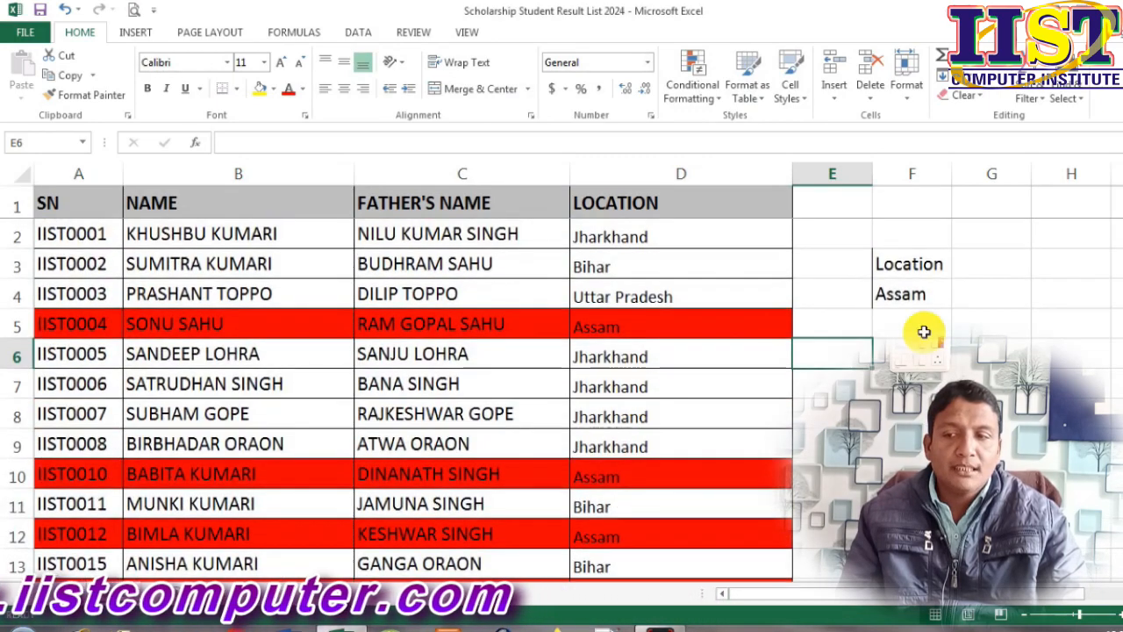
{"action": "left_click", "coordinate": [912, 308]}
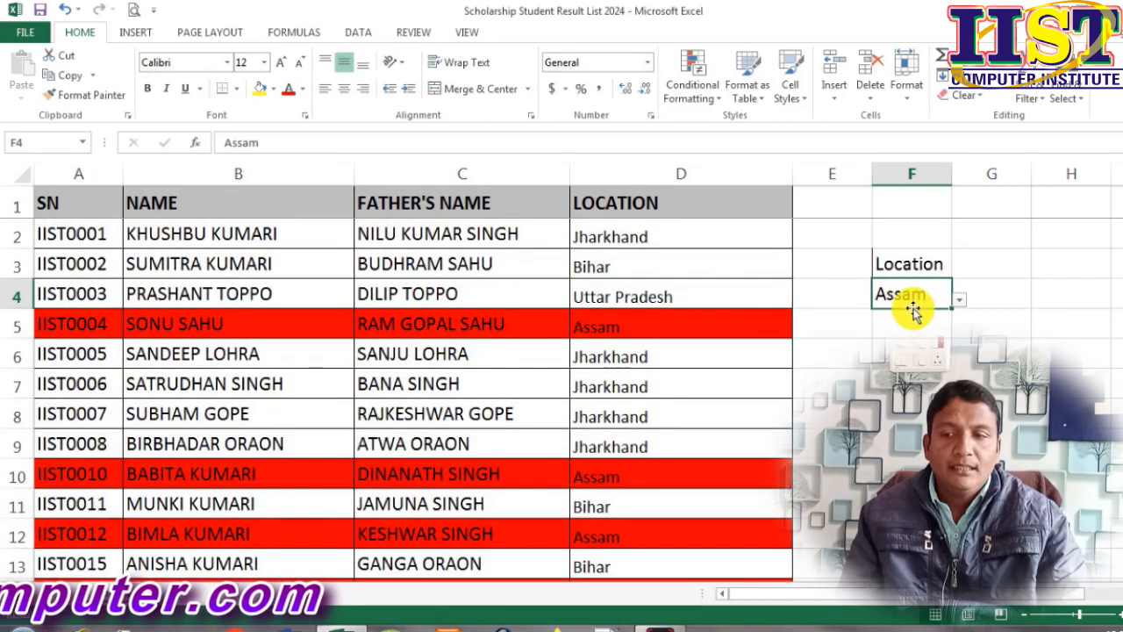
{"action": "left_click", "coordinate": [961, 300]}
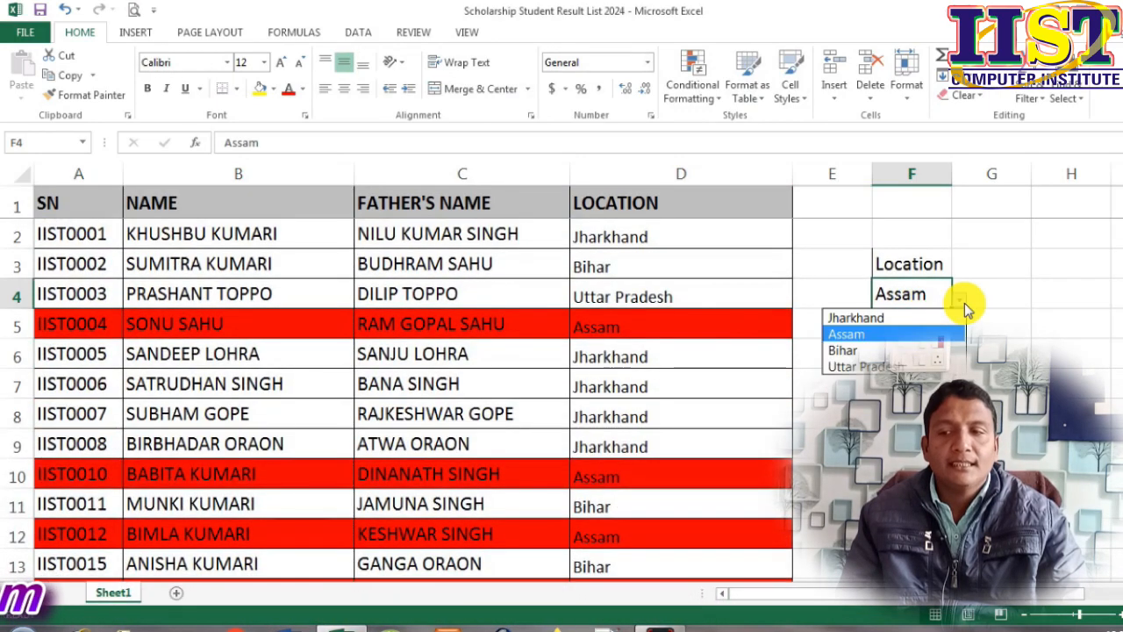
{"action": "left_click", "coordinate": [878, 317]}
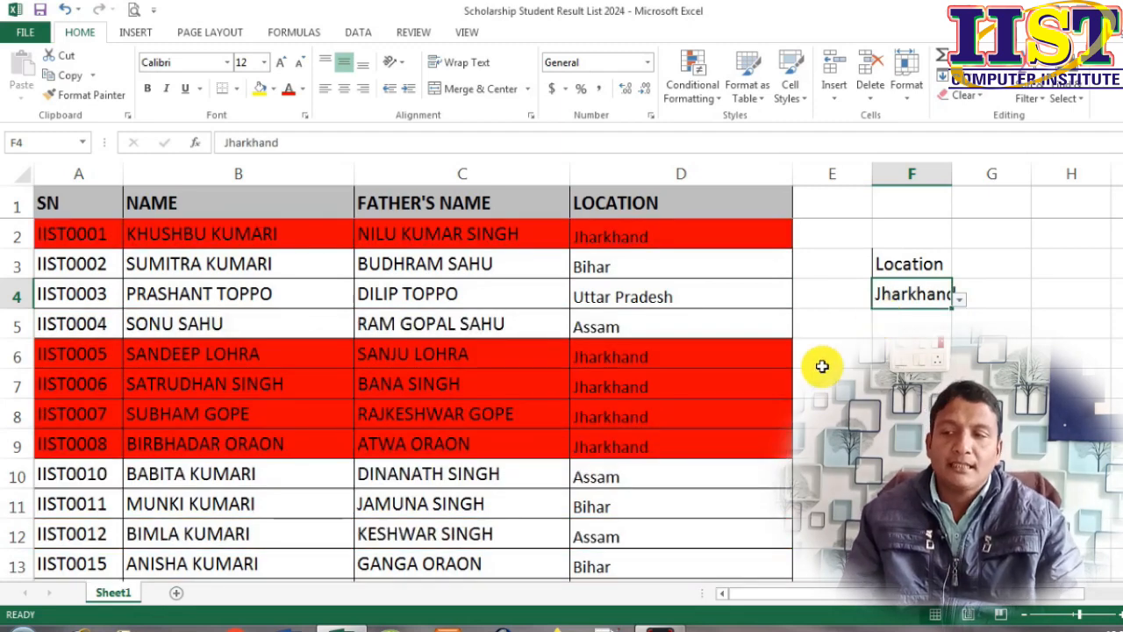
Step: Review the highlighting for Jharkhand through the whole table, and set the location in cell F4 to Assam
{"action": "scroll", "coordinate": [412, 395], "scroll_direction": "down", "scroll_amount": 12}
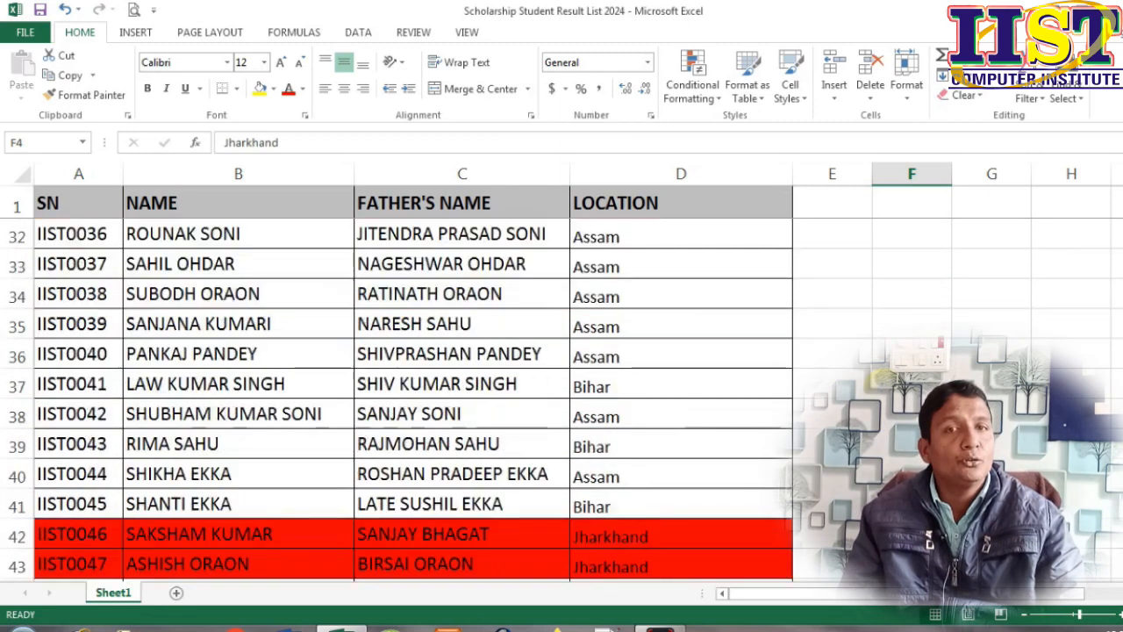
{"action": "scroll", "coordinate": [413, 395], "scroll_direction": "down", "scroll_amount": 3}
{"action": "scroll", "coordinate": [412, 395], "scroll_direction": "up", "scroll_amount": 15}
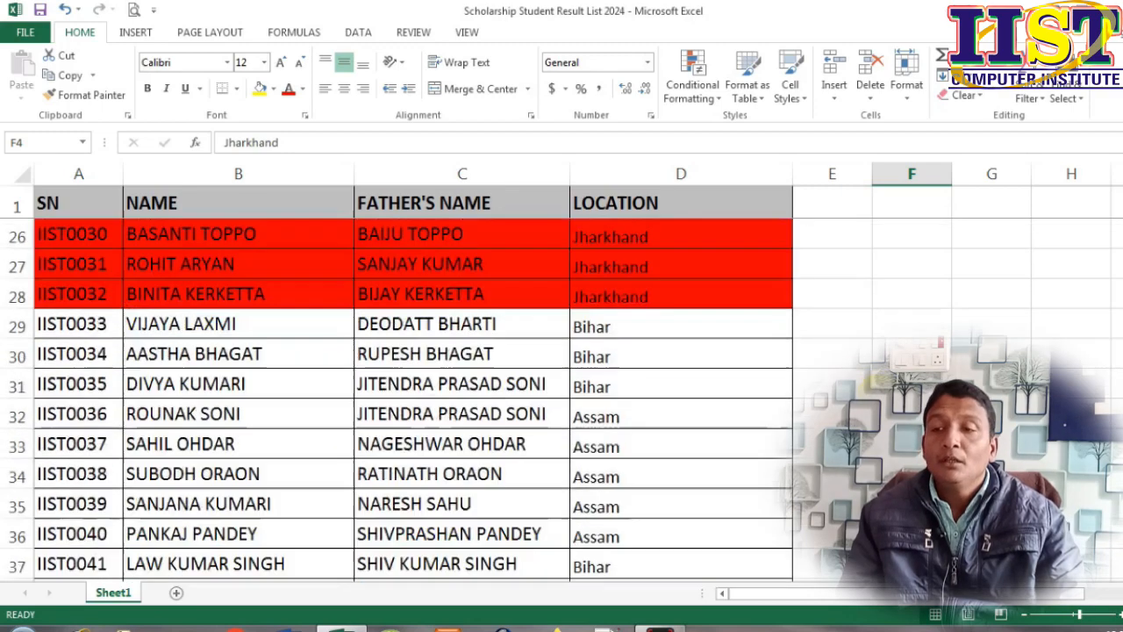
{"action": "left_click", "coordinate": [962, 299]}
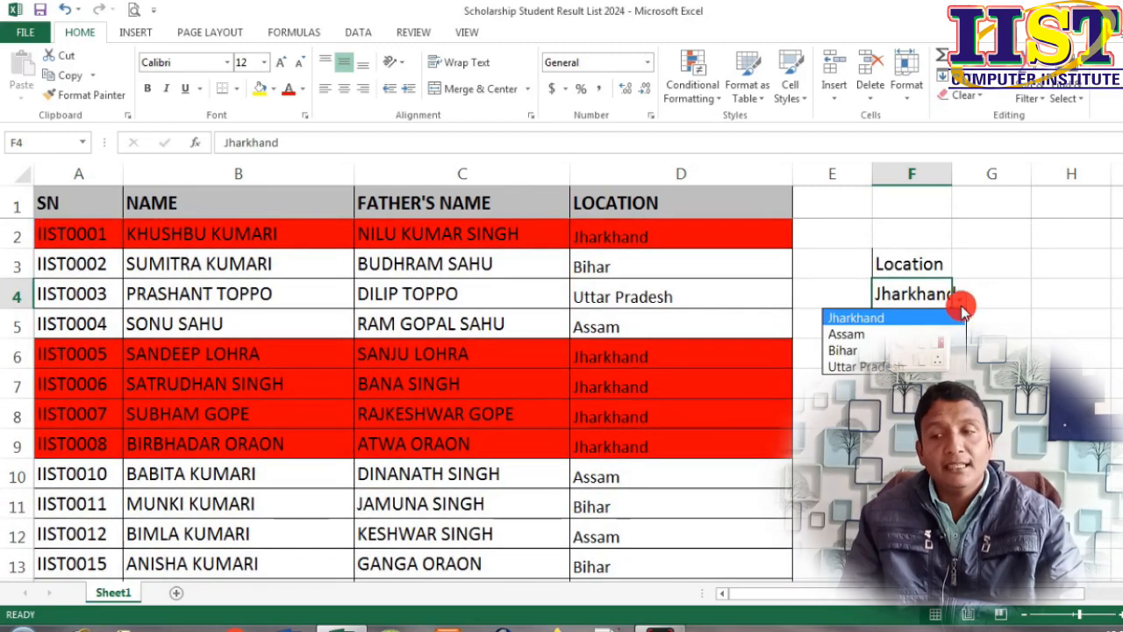
{"action": "left_click", "coordinate": [848, 334]}
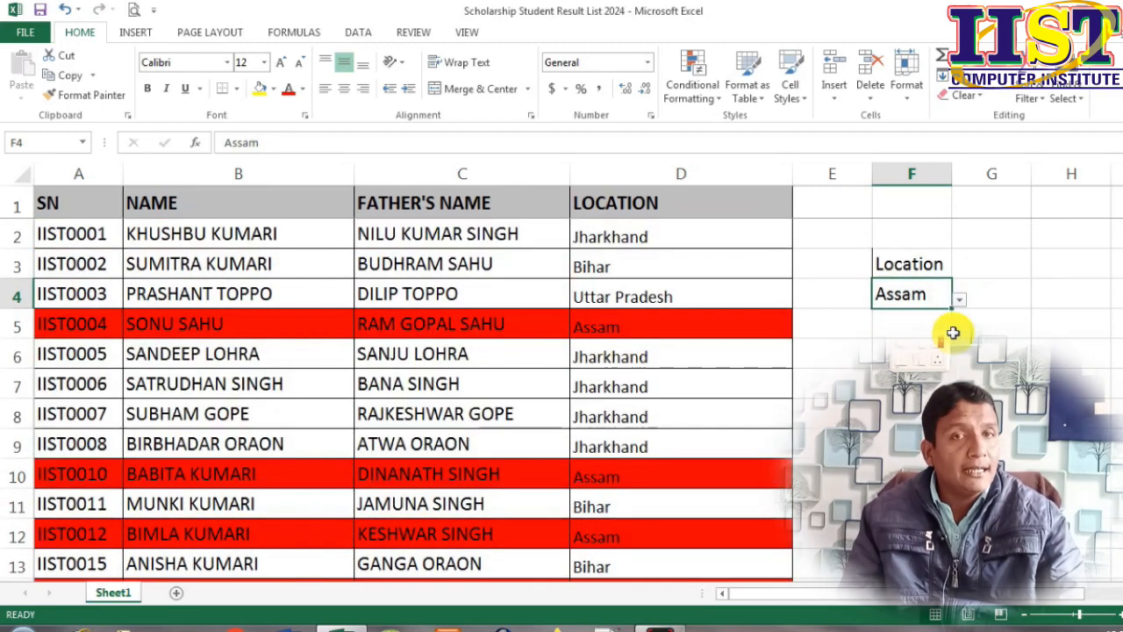